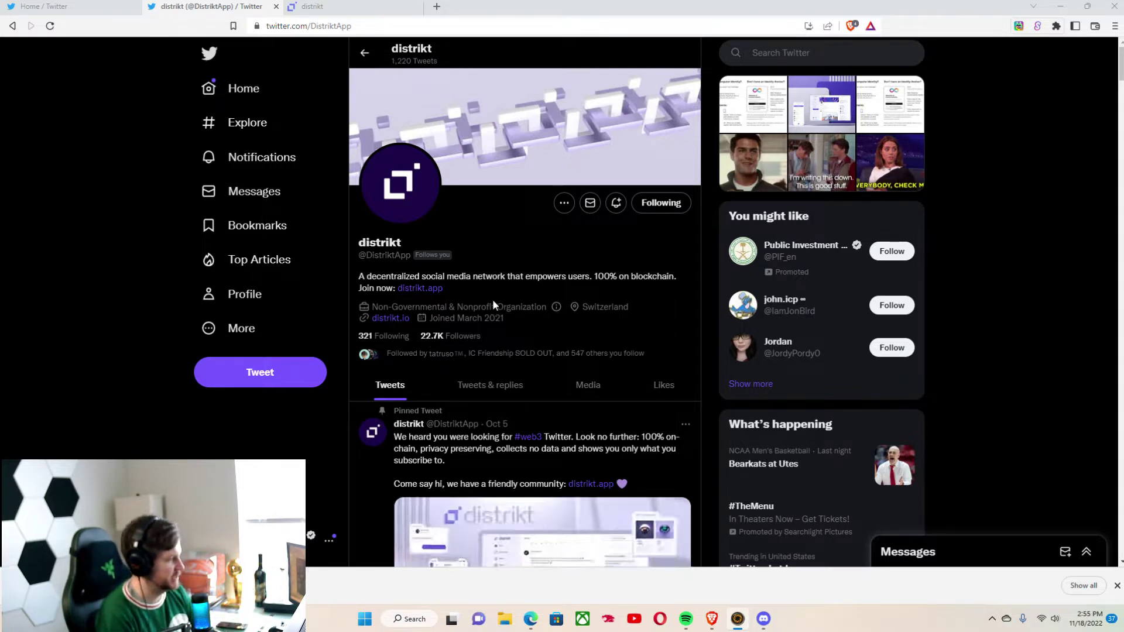
View distrikt's pinned tweet on its Twitter profile and return to the profile page
scroll(493, 300, "down", 4)
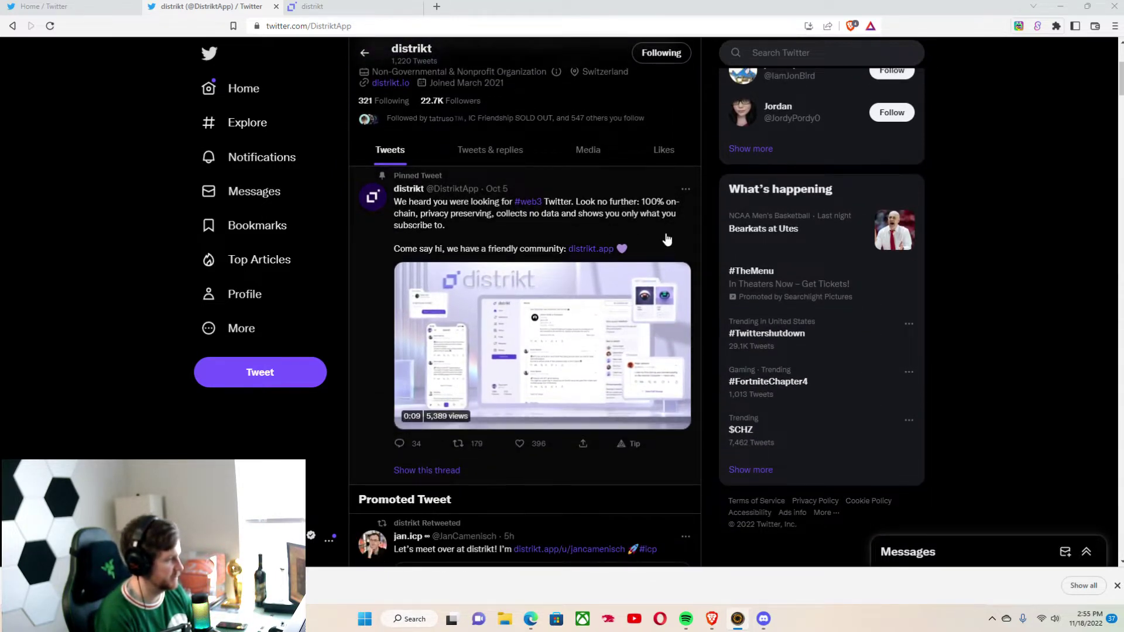
left_click(666, 239)
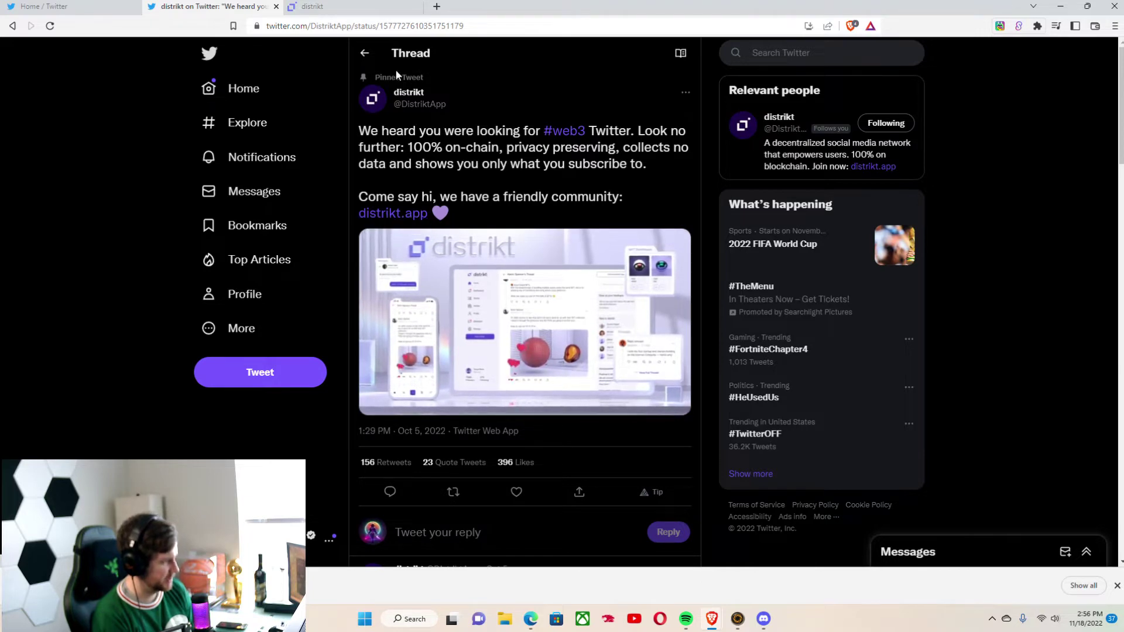
left_click(364, 53)
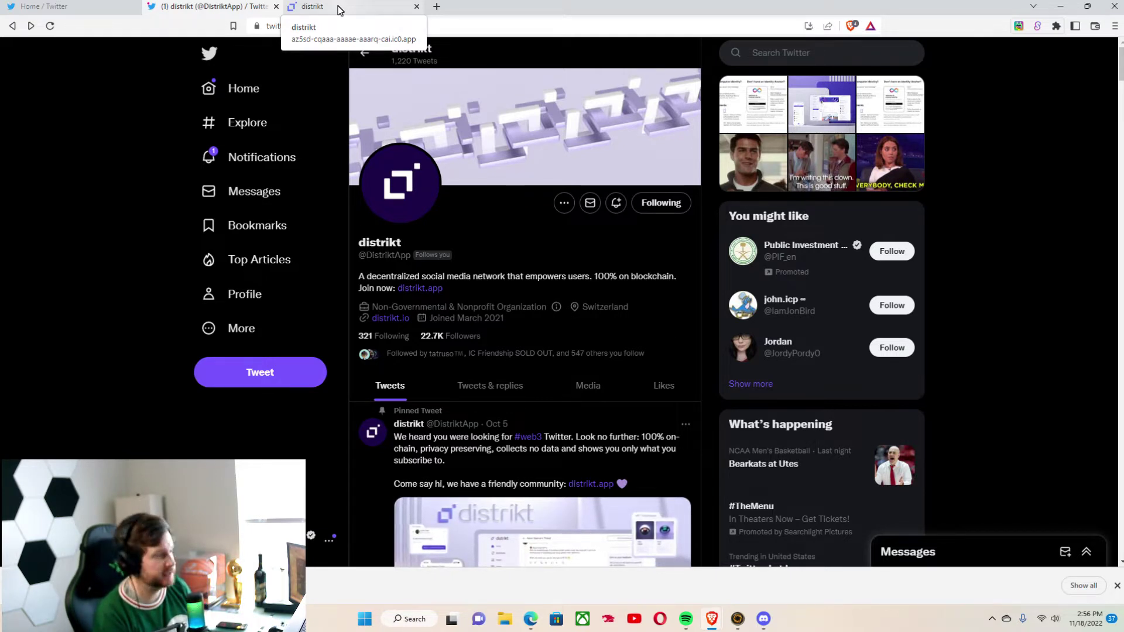
Switch to the distrikt web app and sign in with the saved Internet Identity
left_click(339, 10)
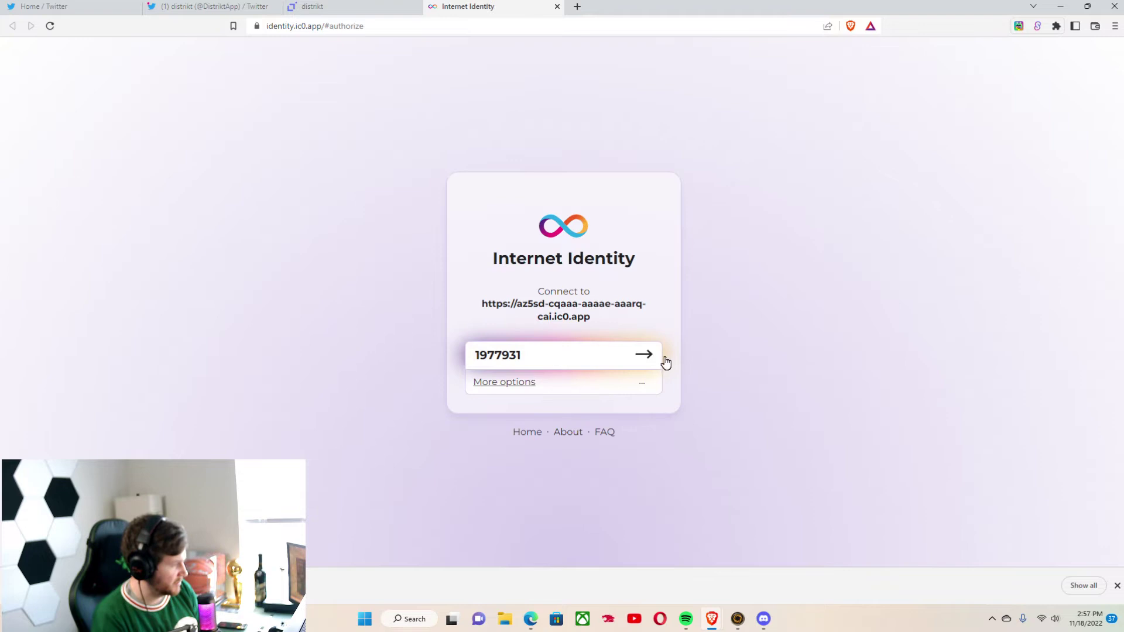
left_click(665, 358)
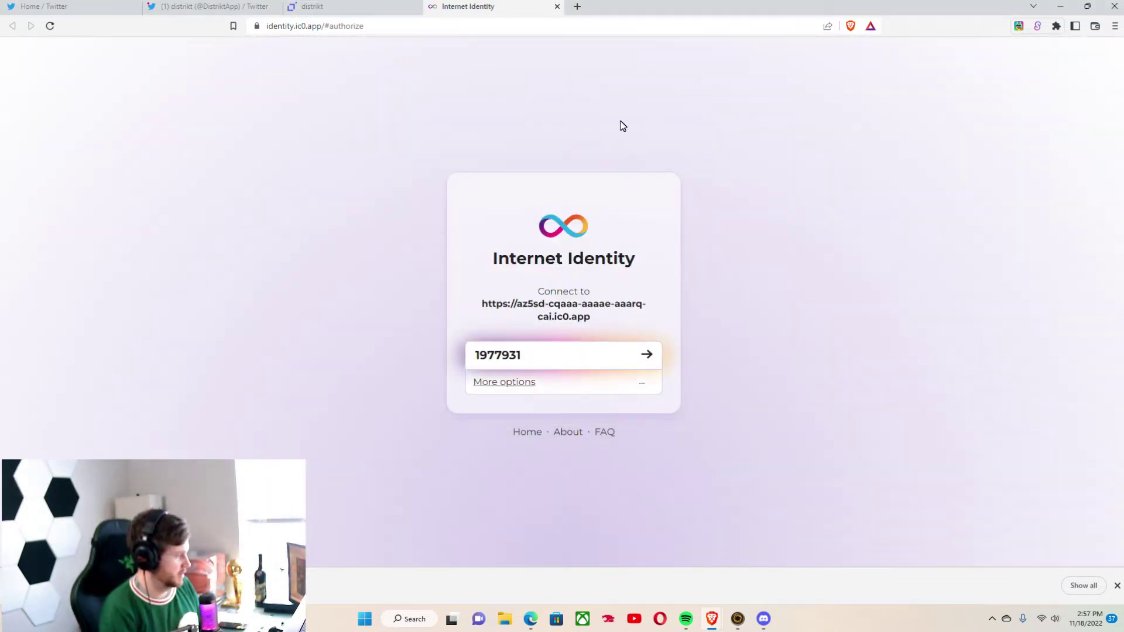
left_click(657, 355)
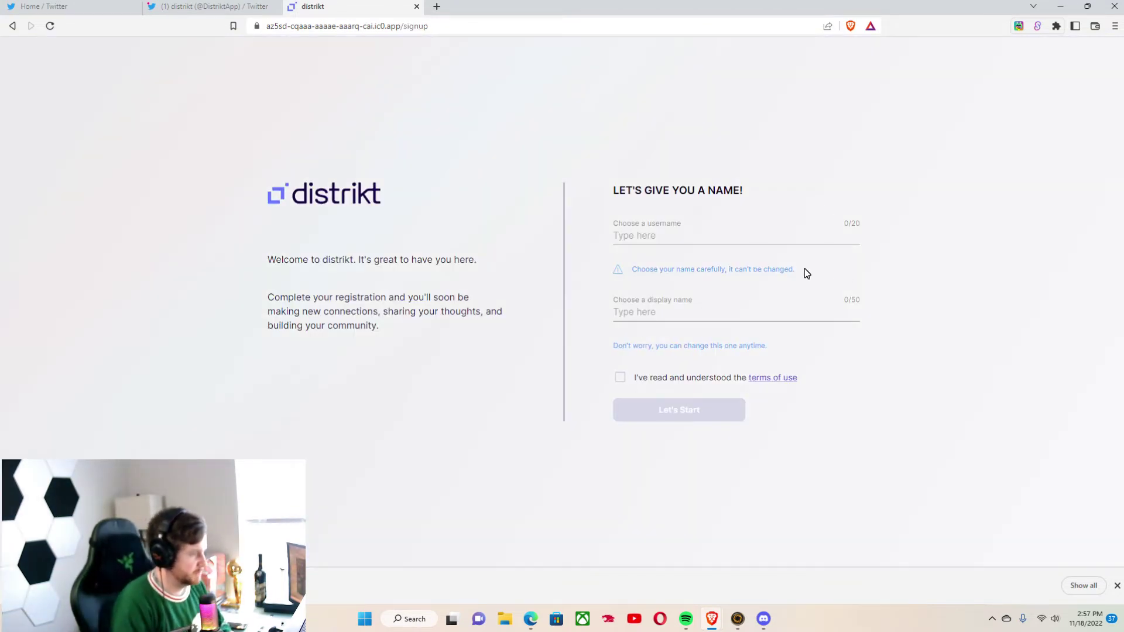
Fill in the distrikt sign-up form with TheSwop as both the username and the display name
left_click(732, 236)
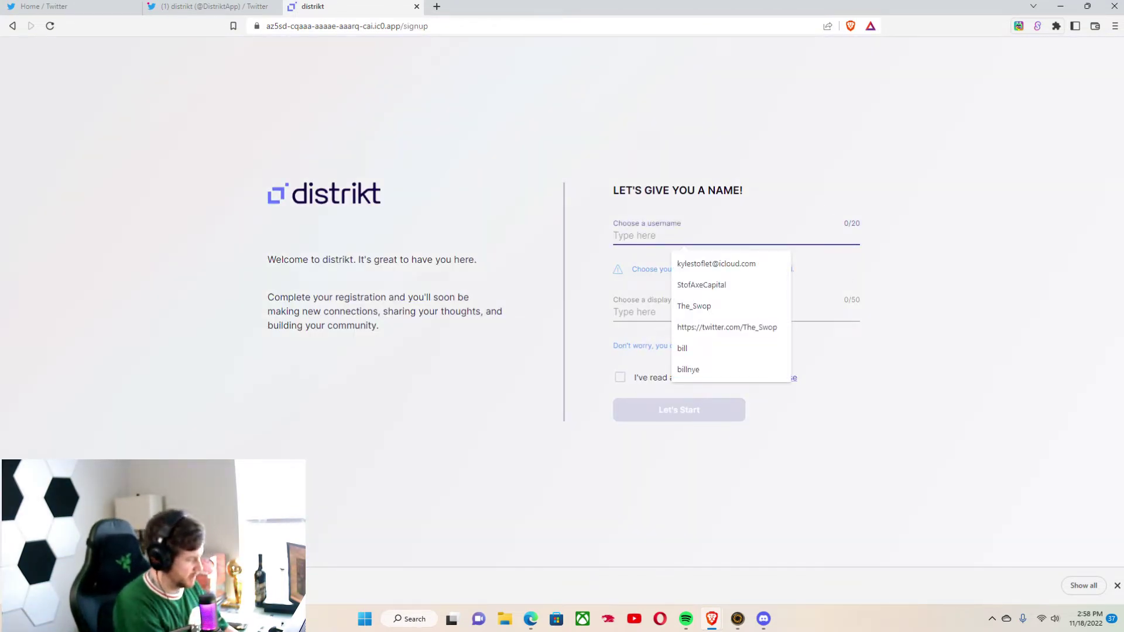
type("Th")
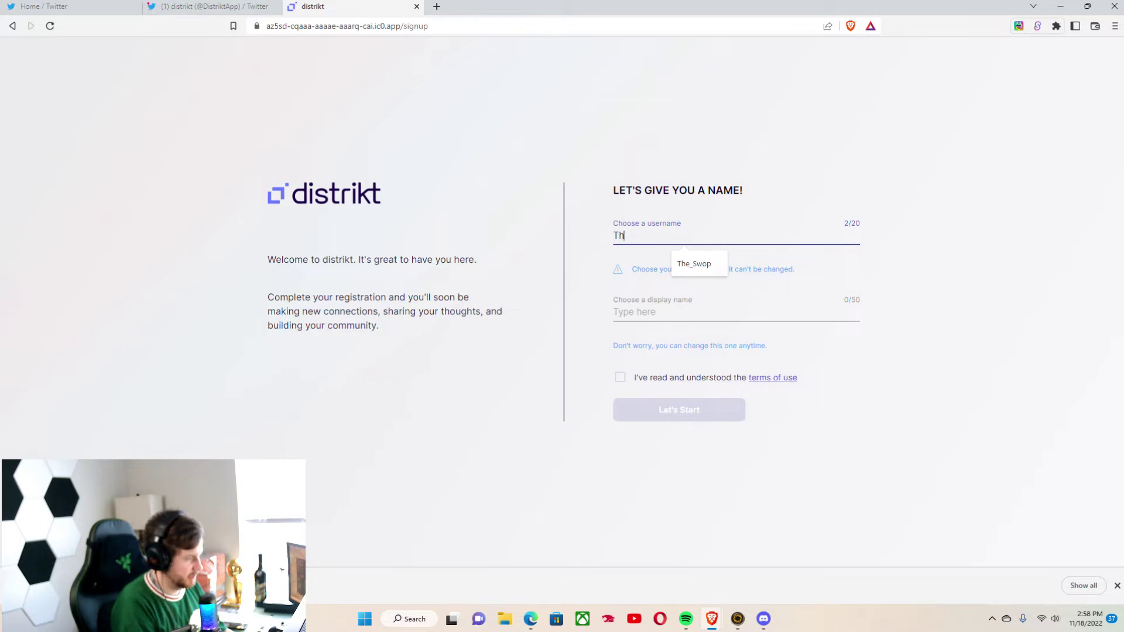
type("eSwop")
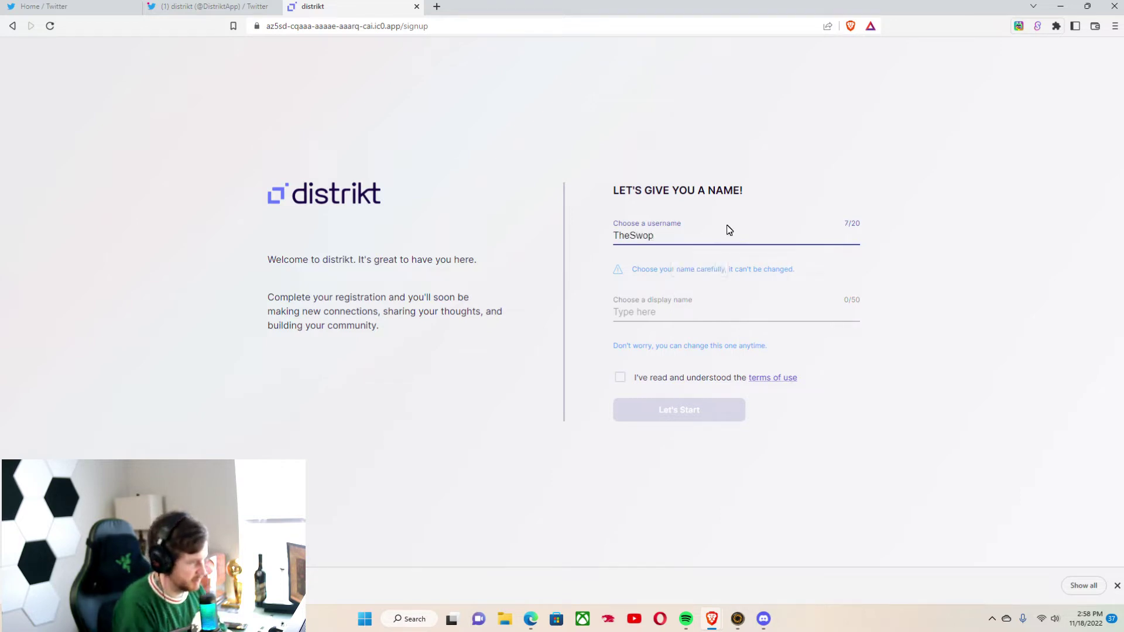
key("Tab")
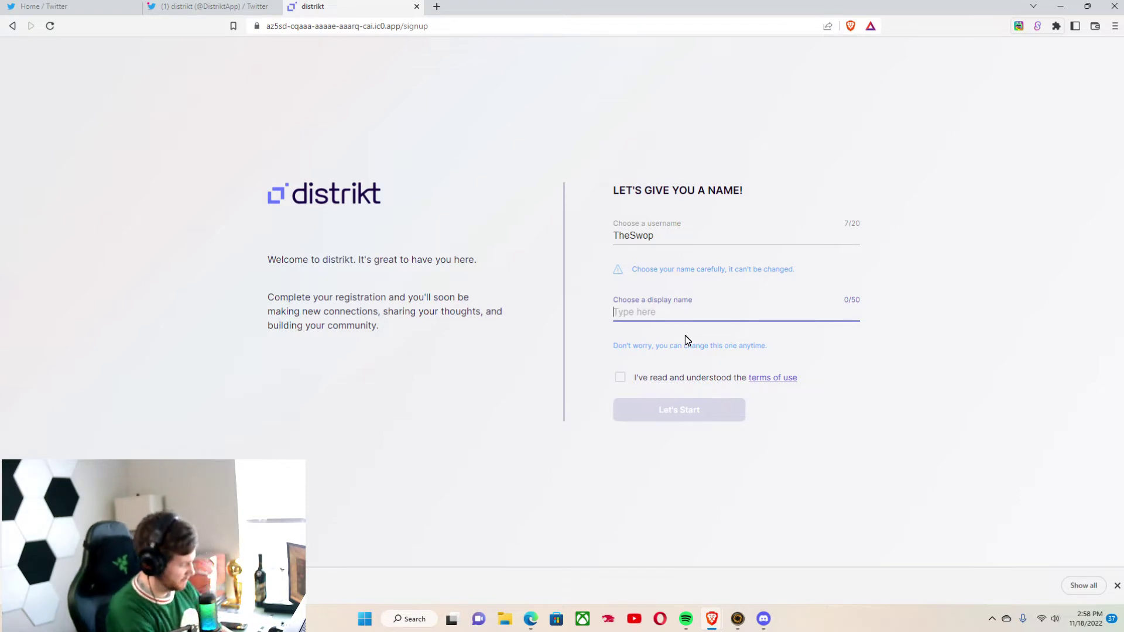
type("Theswo")
key("BackSpace")
key("BackSpace")
key("BackSpace")
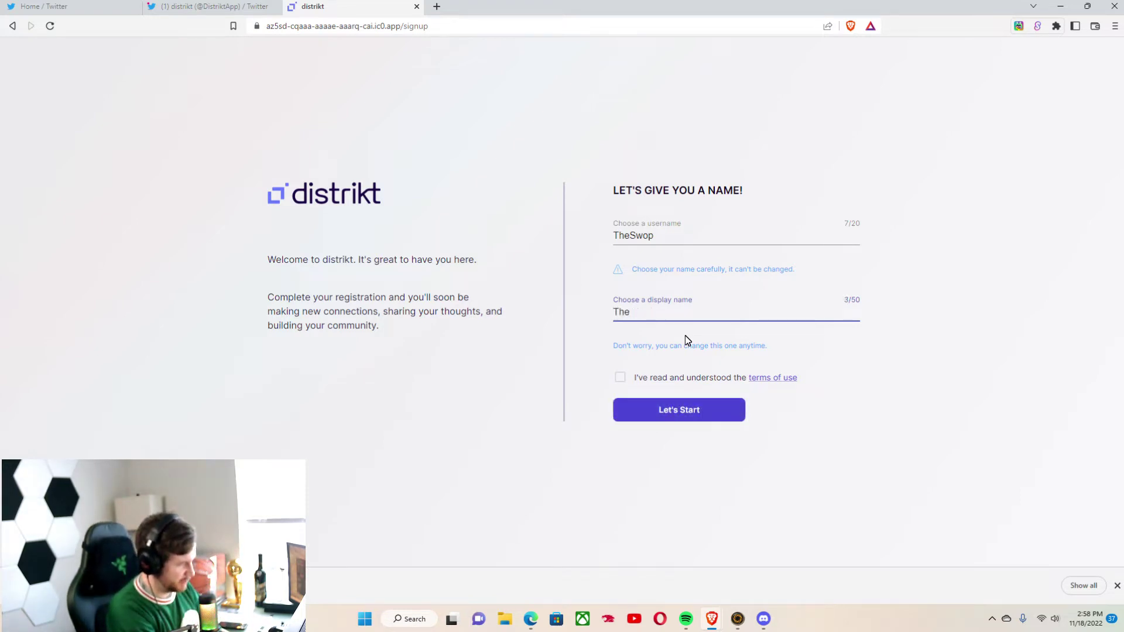
type("Swop")
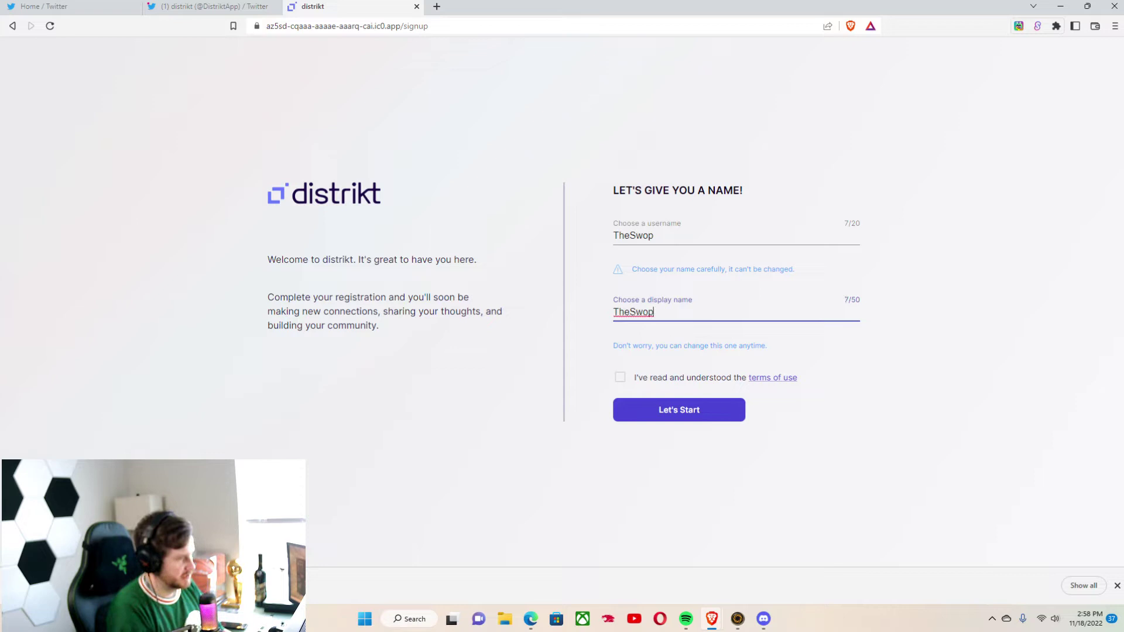
Accept the terms of use, submit the registration, and answer the arithmetic check with 12
left_click(623, 381)
left_click(642, 401)
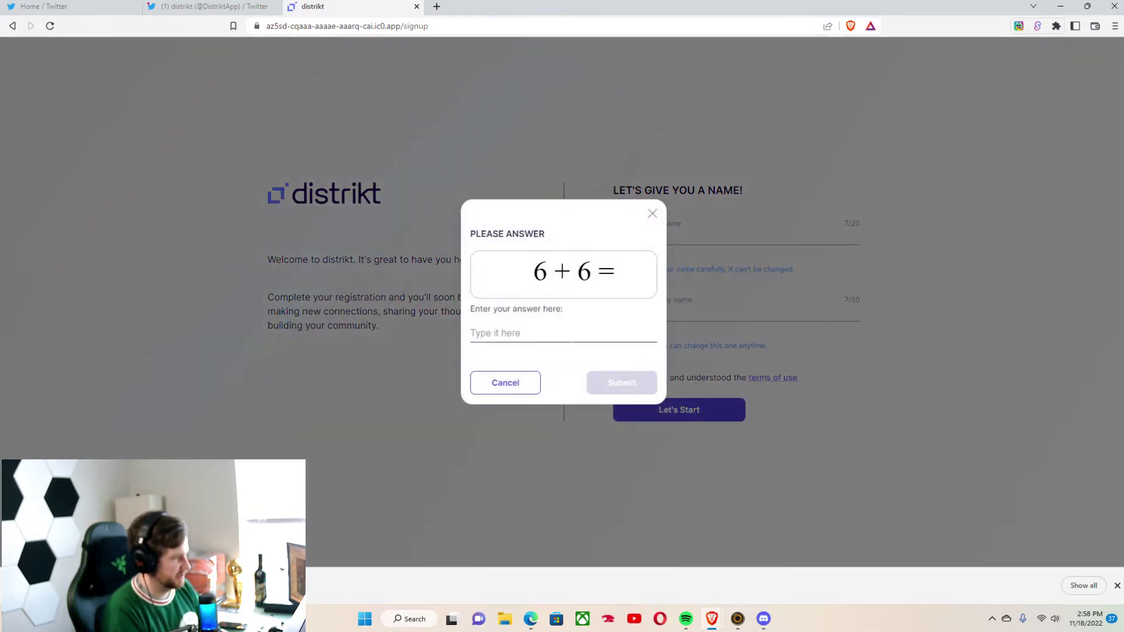
type("12")
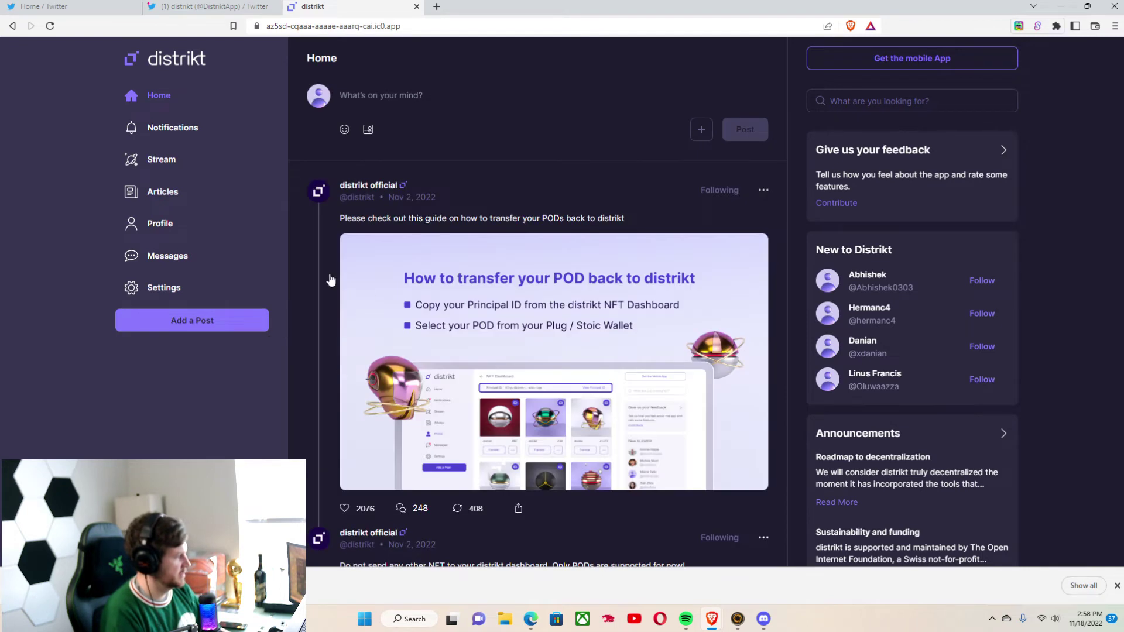
Open the profile image editor on the new profile and unlock the Plug wallet extension with its password
left_click(191, 229)
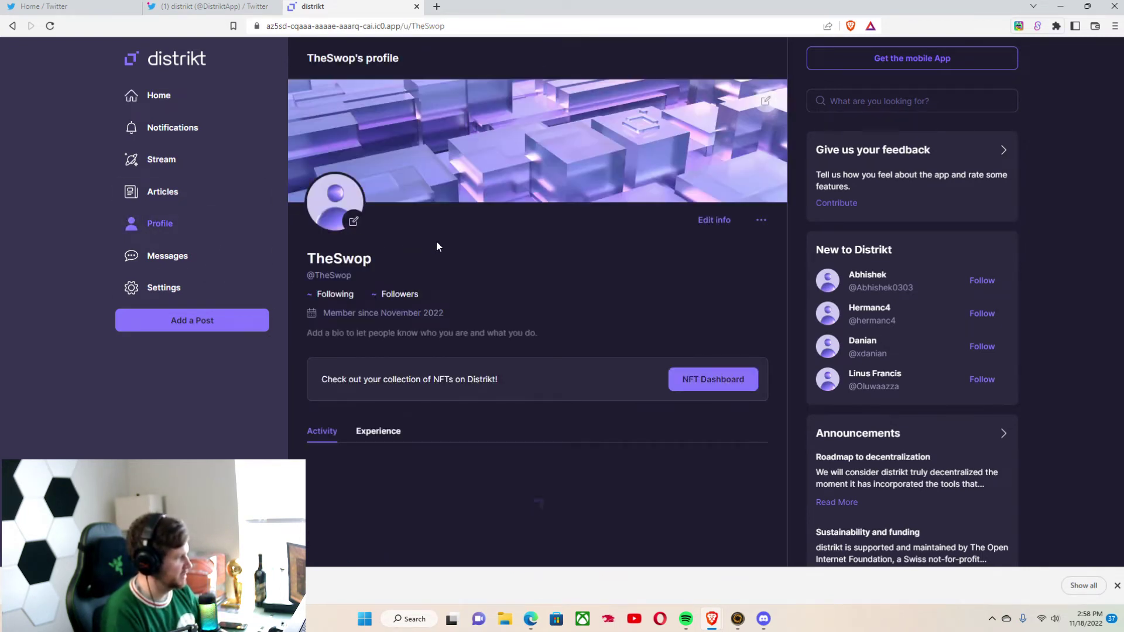
left_click(354, 220)
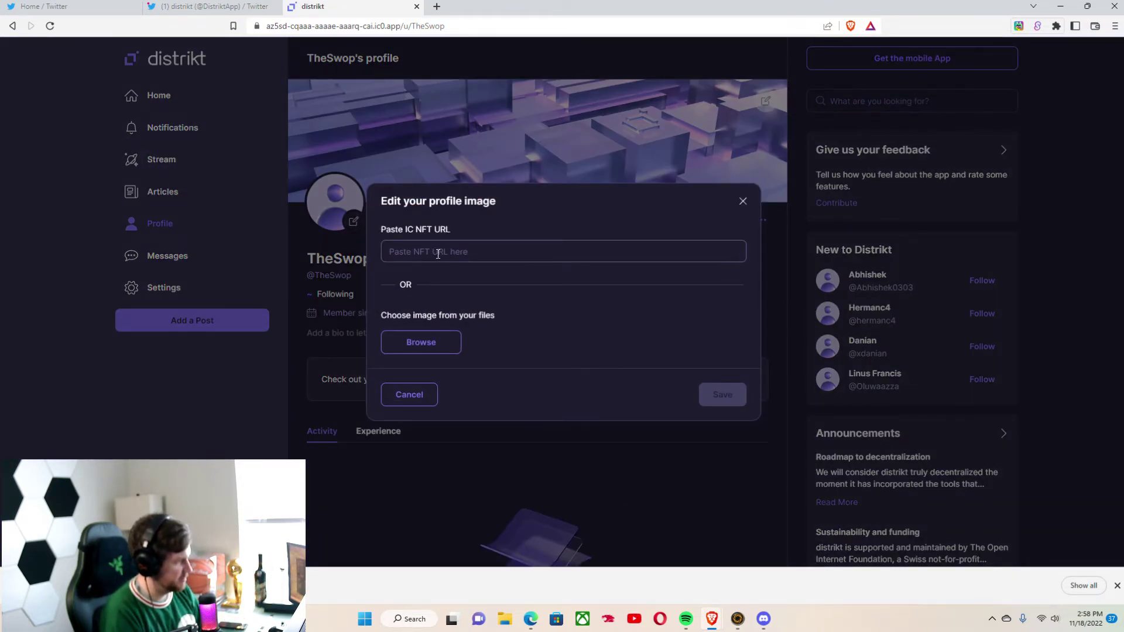
left_click(1019, 26)
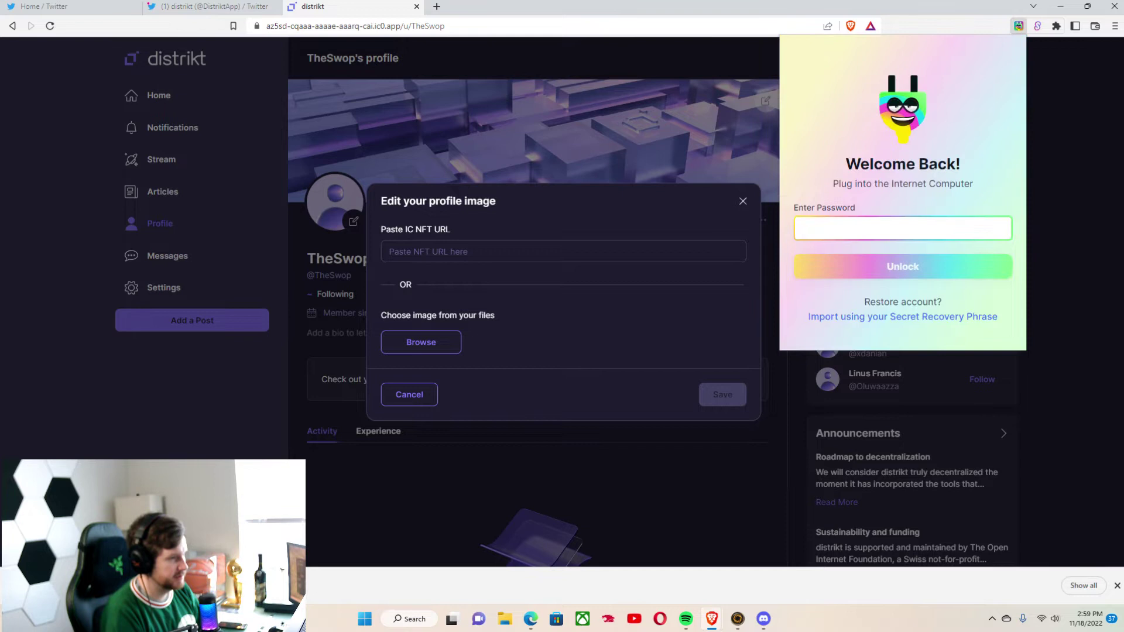
type("***")
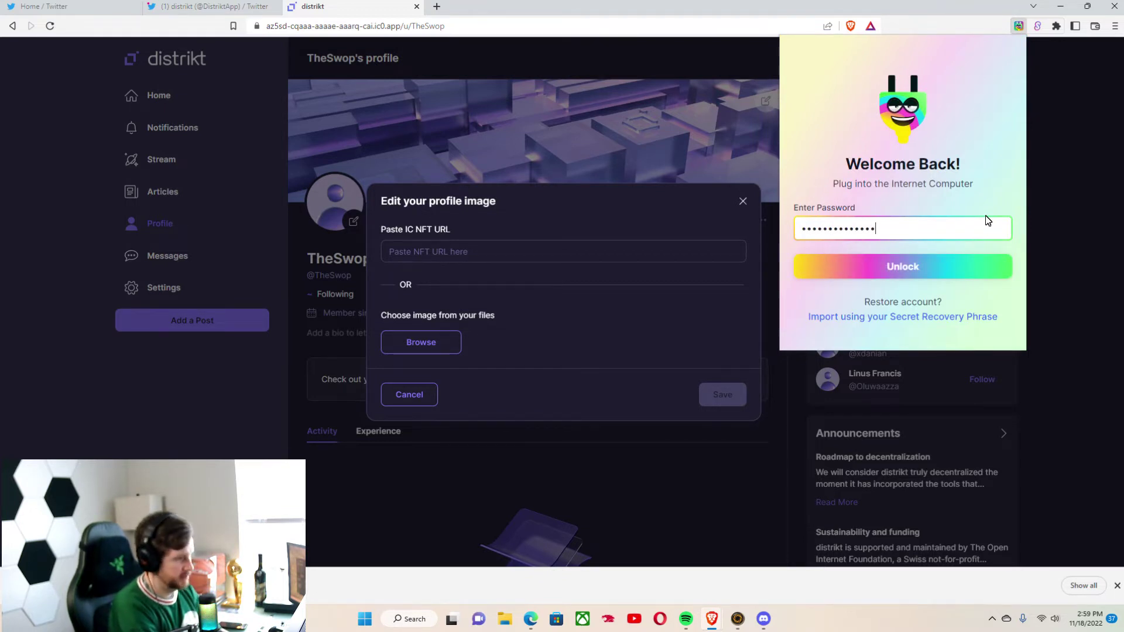
key("Return")
Find the Astro Samurai collection among the wallet's NFTs and open NFT #20 at full size
left_click(876, 183)
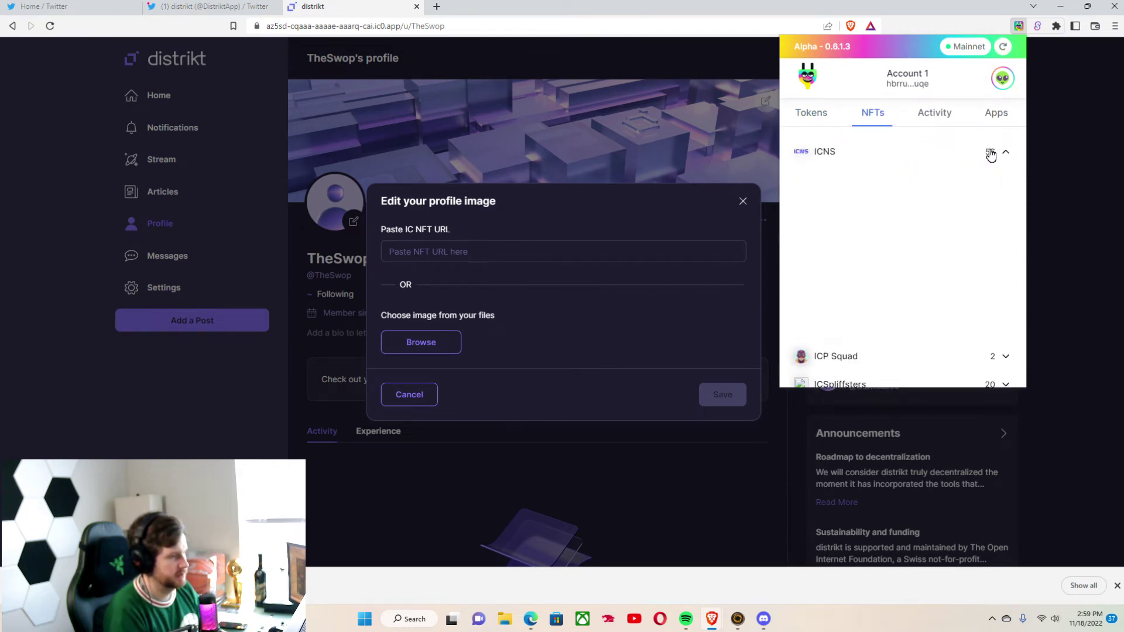
scroll(936, 228, "down", 15)
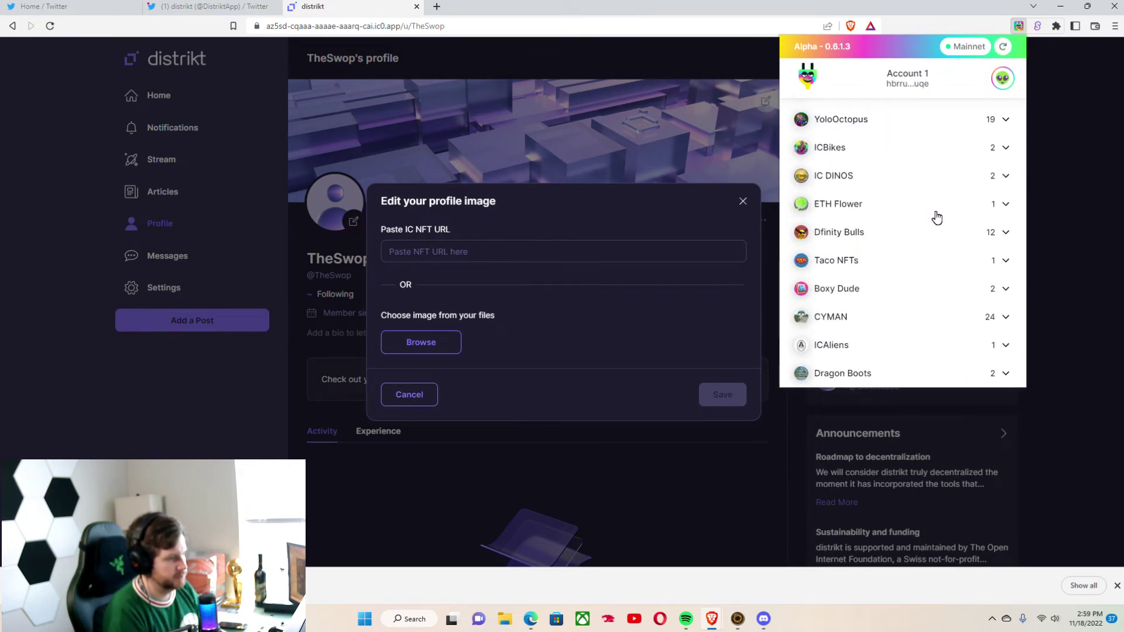
scroll(933, 219, "down", 4)
scroll(933, 218, "up", 4)
scroll(930, 216, "down", 3)
left_click(913, 198)
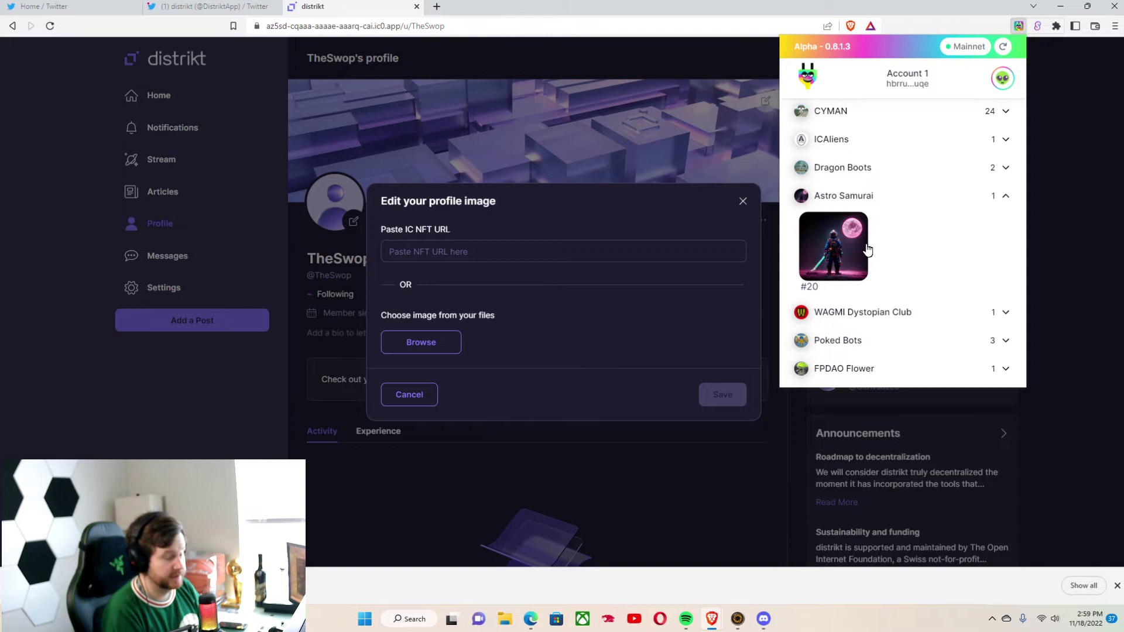
left_click(865, 251)
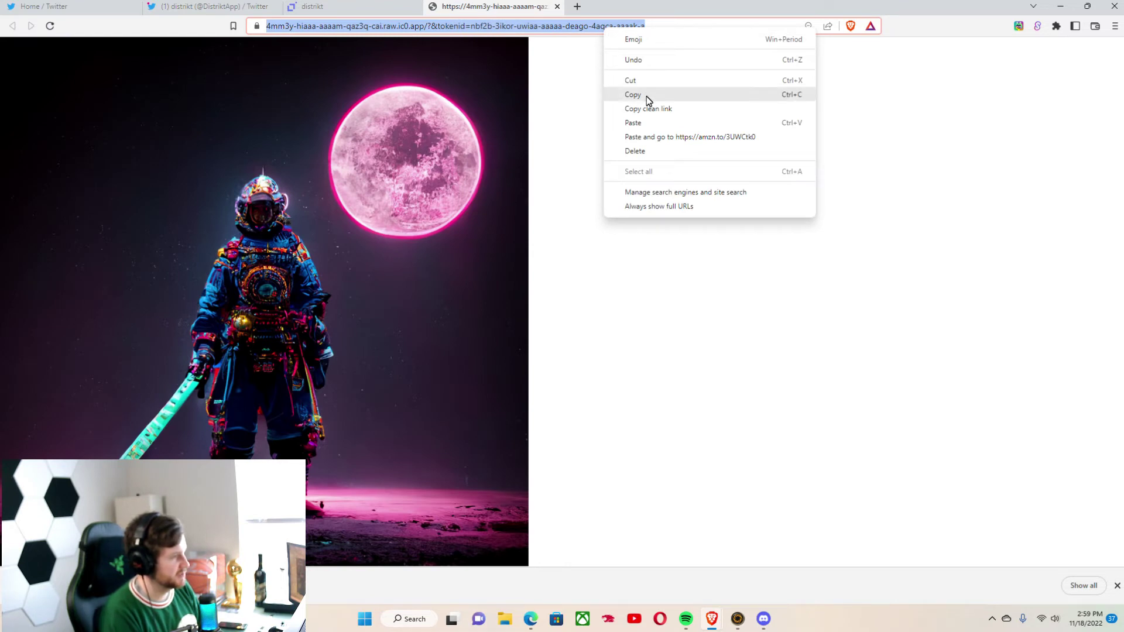
Copy the Astro Samurai NFT's URL, paste it as the distrikt profile image's IC NFT URL, and save
left_click(648, 101)
left_click(313, 7)
left_click(465, 251)
right_click(462, 255)
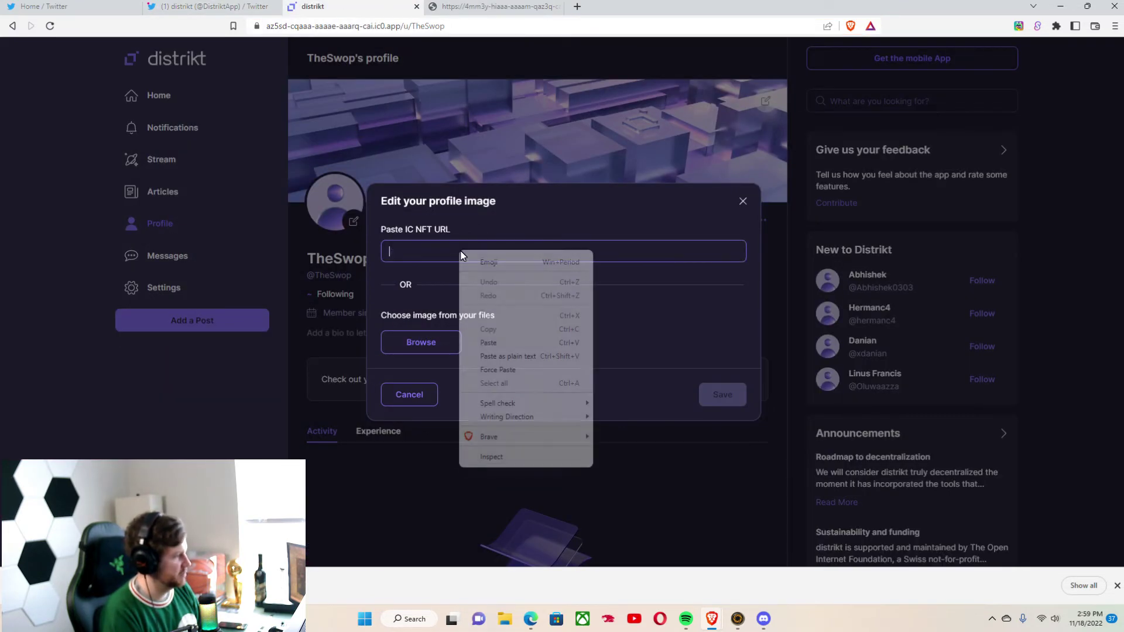
left_click(514, 343)
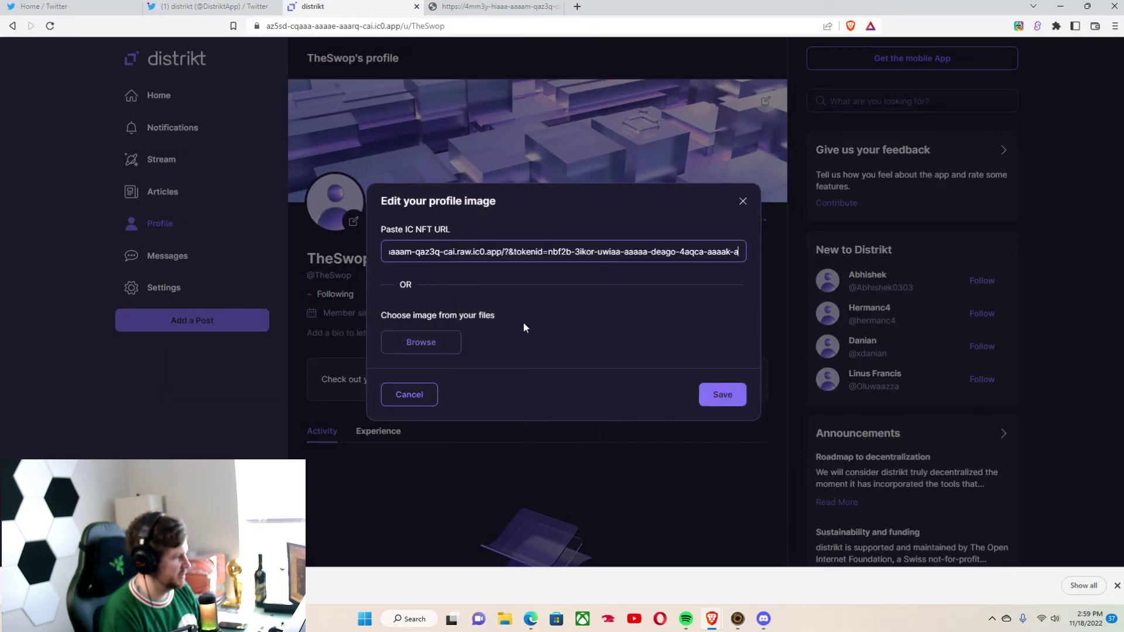
left_click(735, 395)
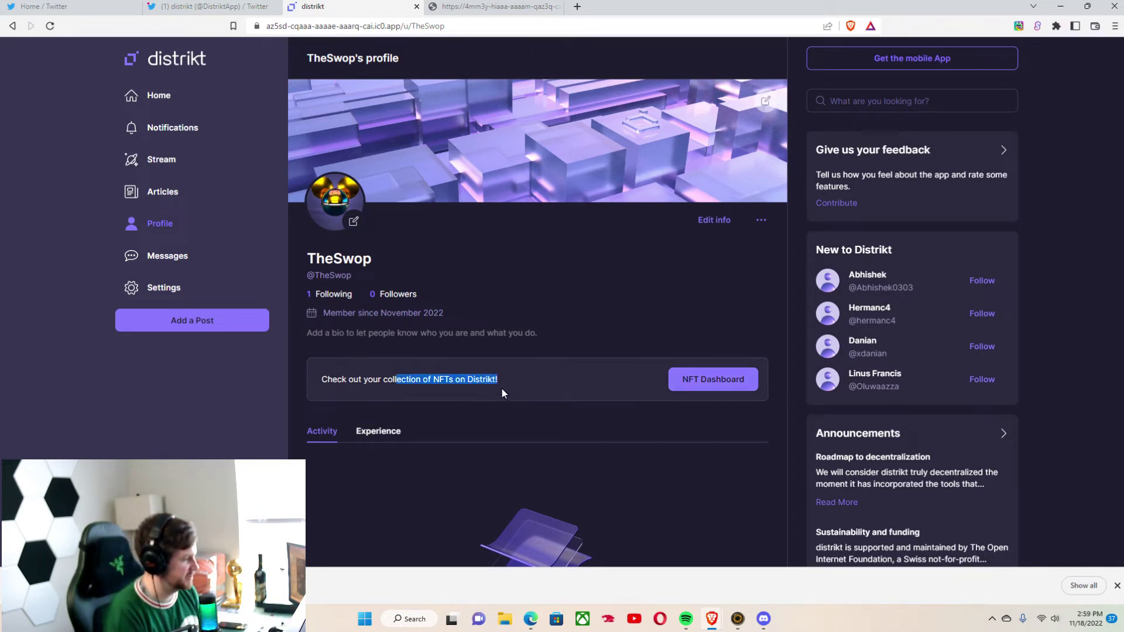
Look at the NFT Dashboard and at the Experience section of the profile
left_click(716, 385)
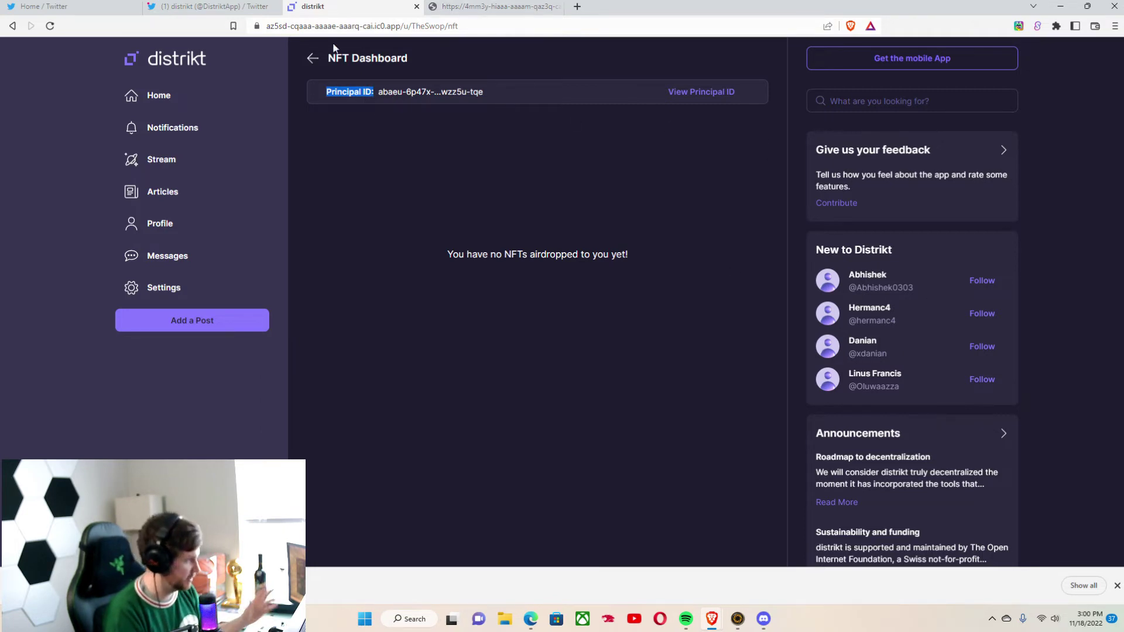
left_click(339, 58)
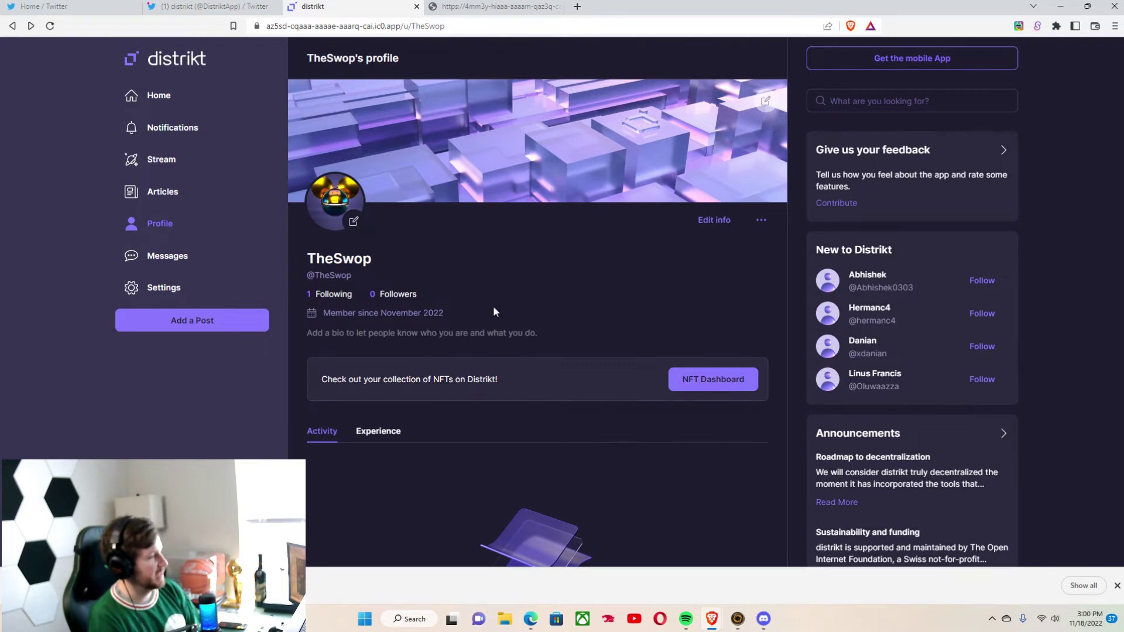
scroll(443, 261, "down", 2)
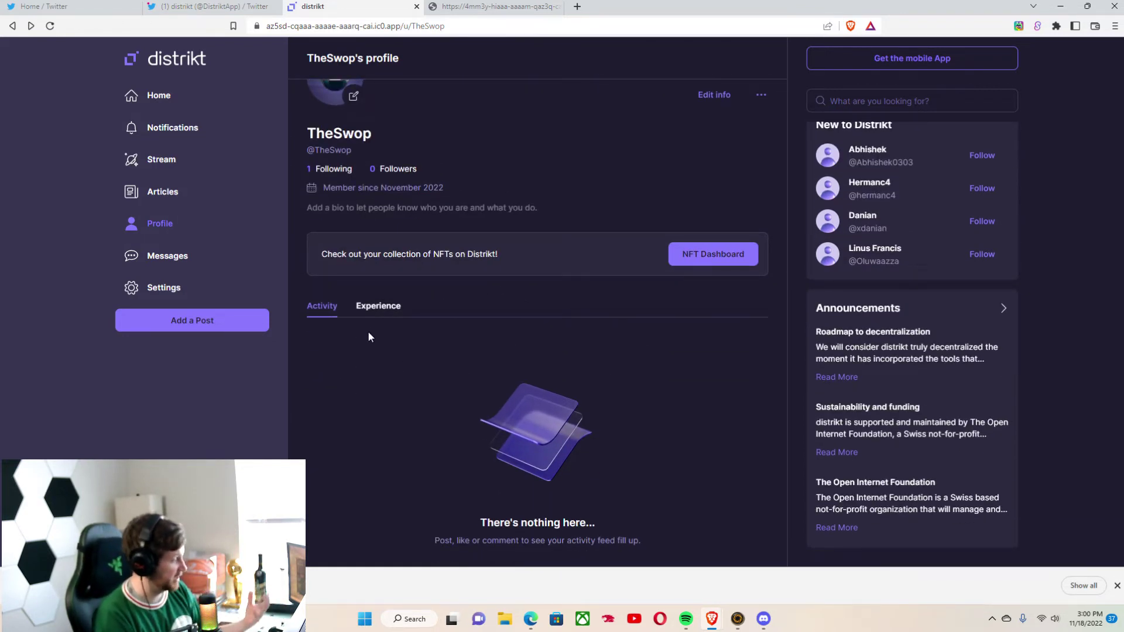
left_click(375, 314)
scroll(526, 320, "down", 1)
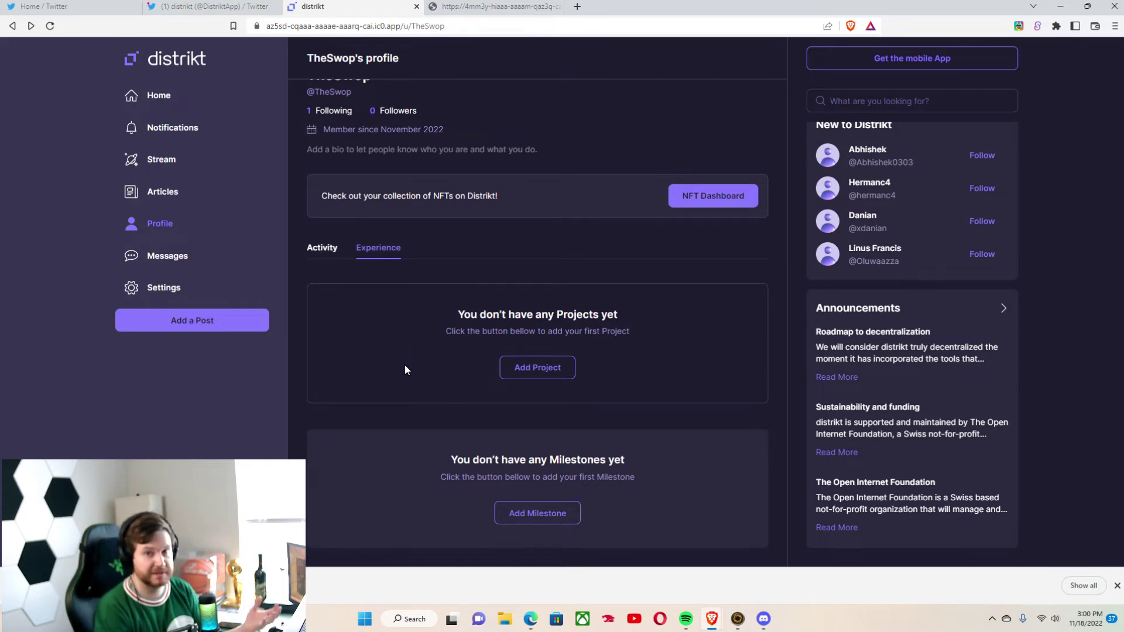
Browse the posts in the Home feed and open the Stream of latest community posts
left_click(174, 101)
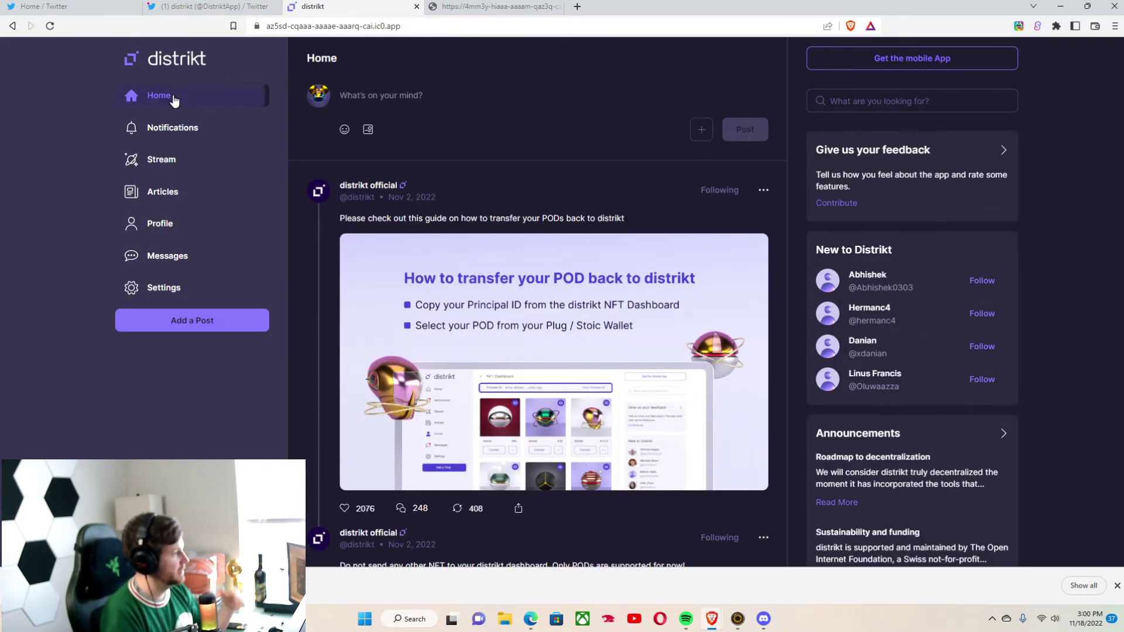
scroll(494, 288, "down", 20)
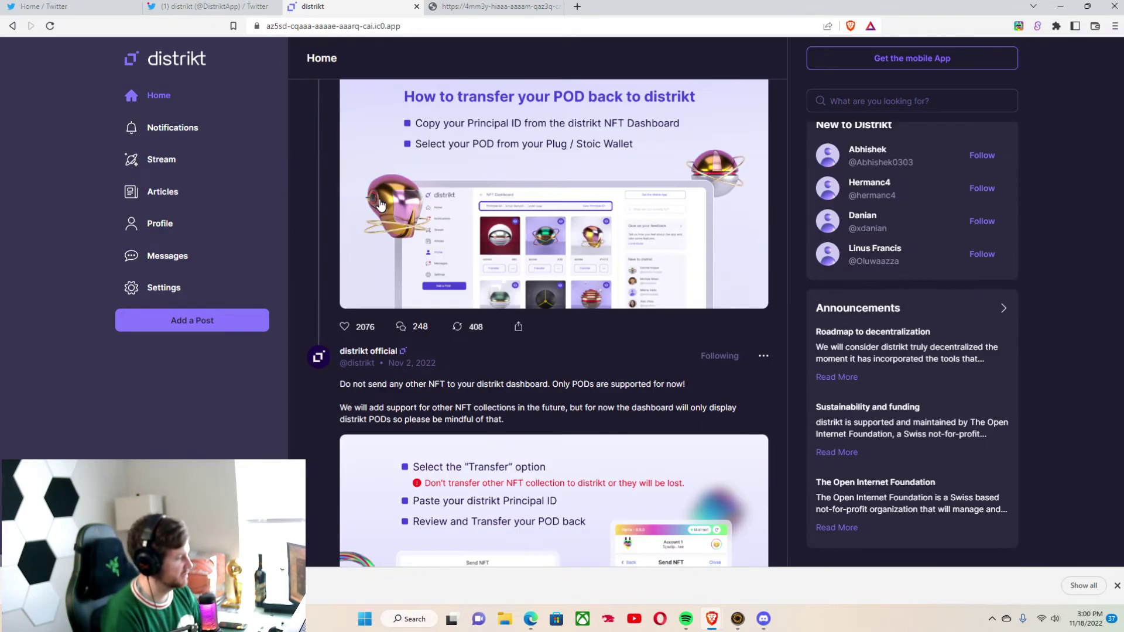
scroll(495, 288, "down", 15)
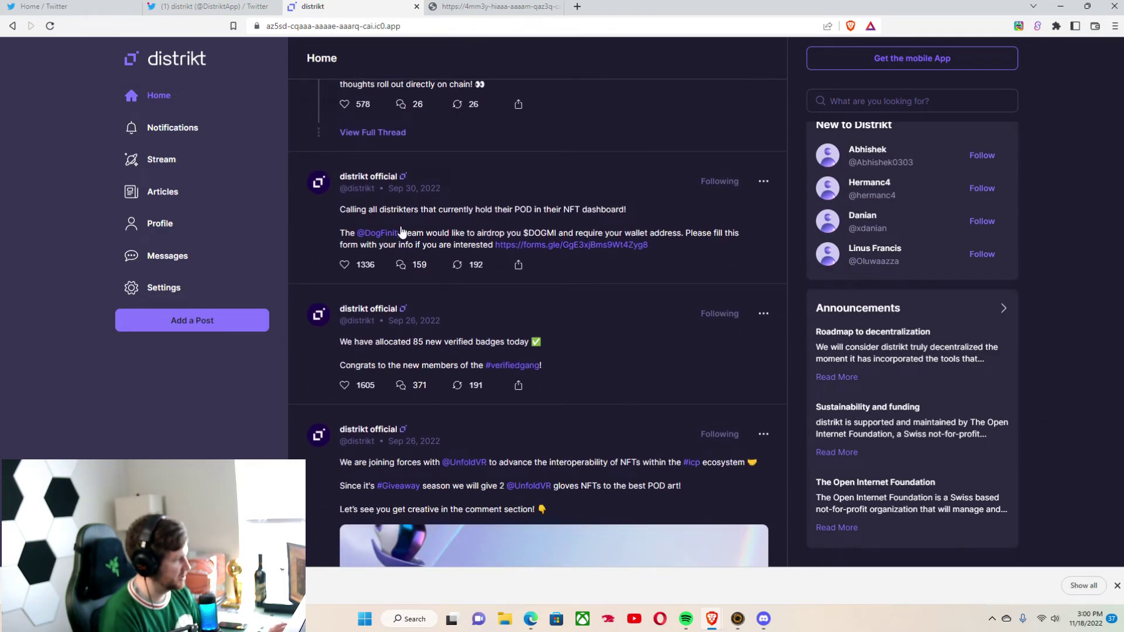
left_click(179, 161)
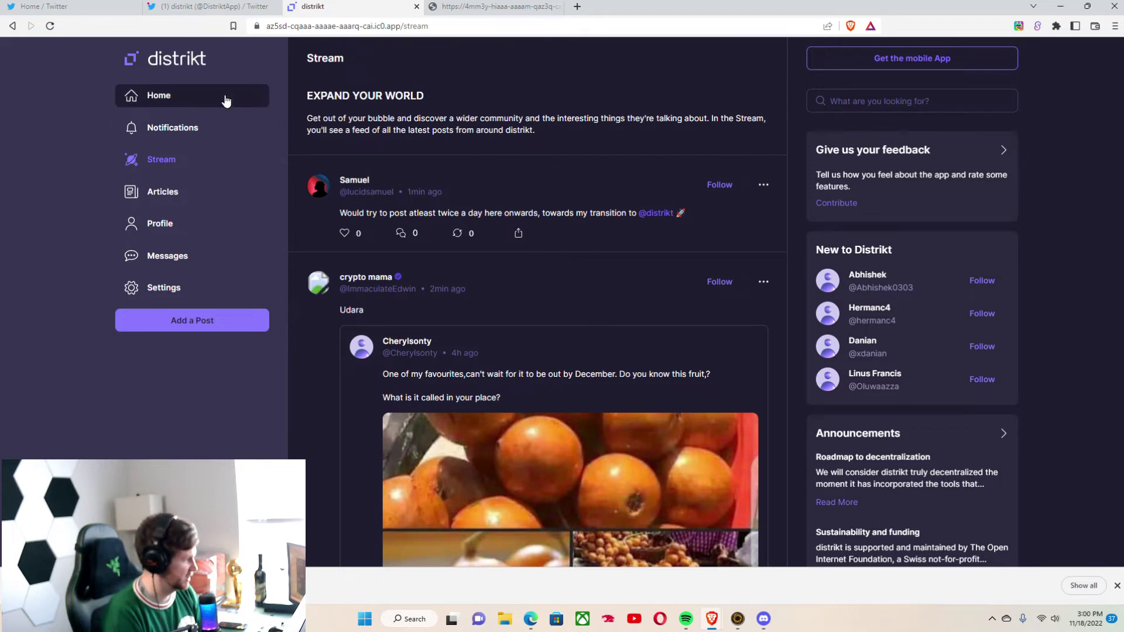
Start a new post with the line "Hello Distrikt! It's" followed by the author's handle, "aka" and first name, then leave a blank line
left_click(223, 321)
type("H")
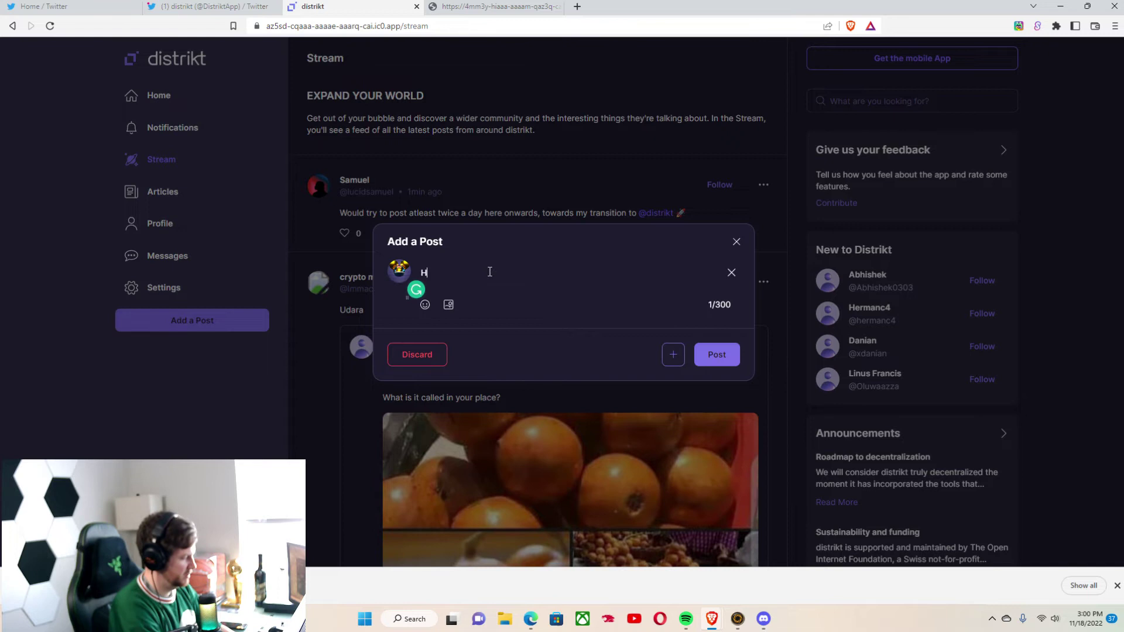
type("ello Dist")
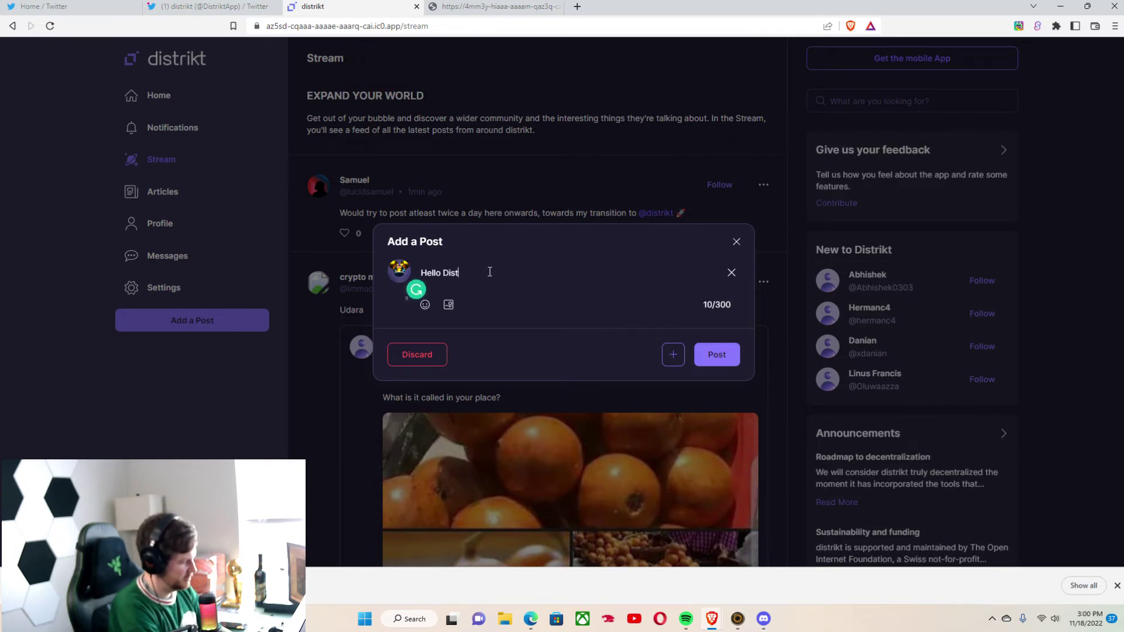
type("rikt! ")
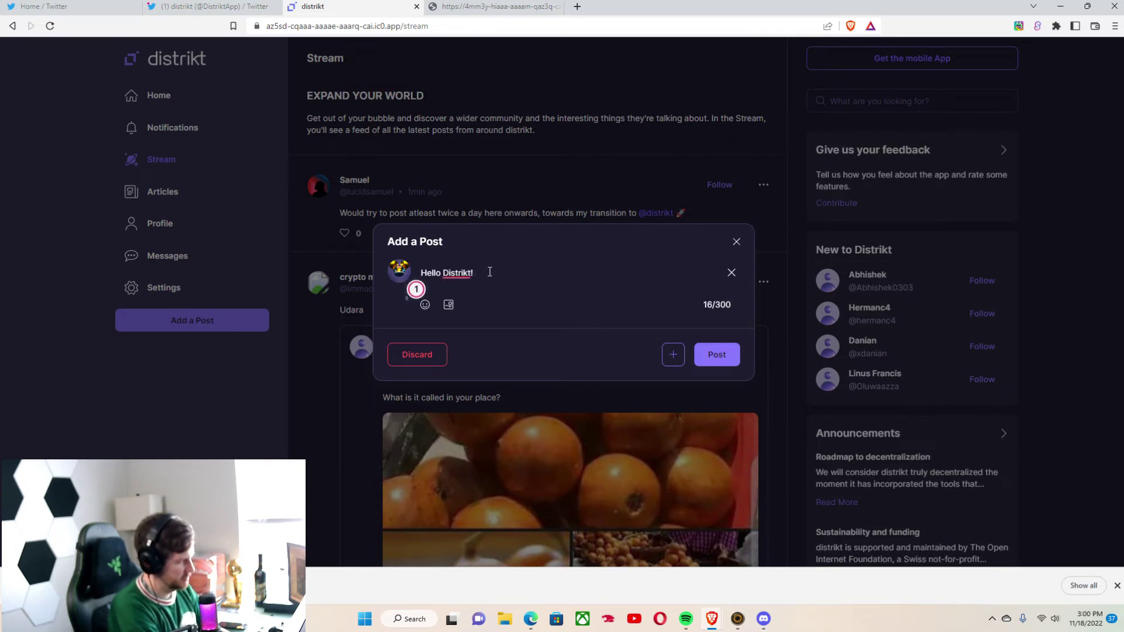
type("It's @")
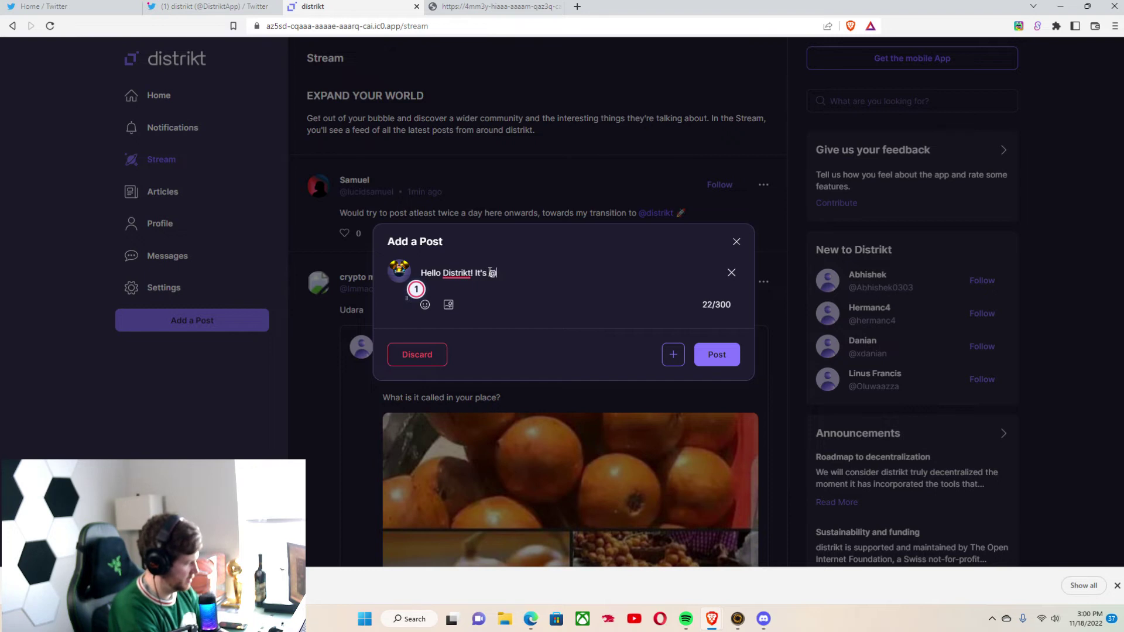
type("StofA")
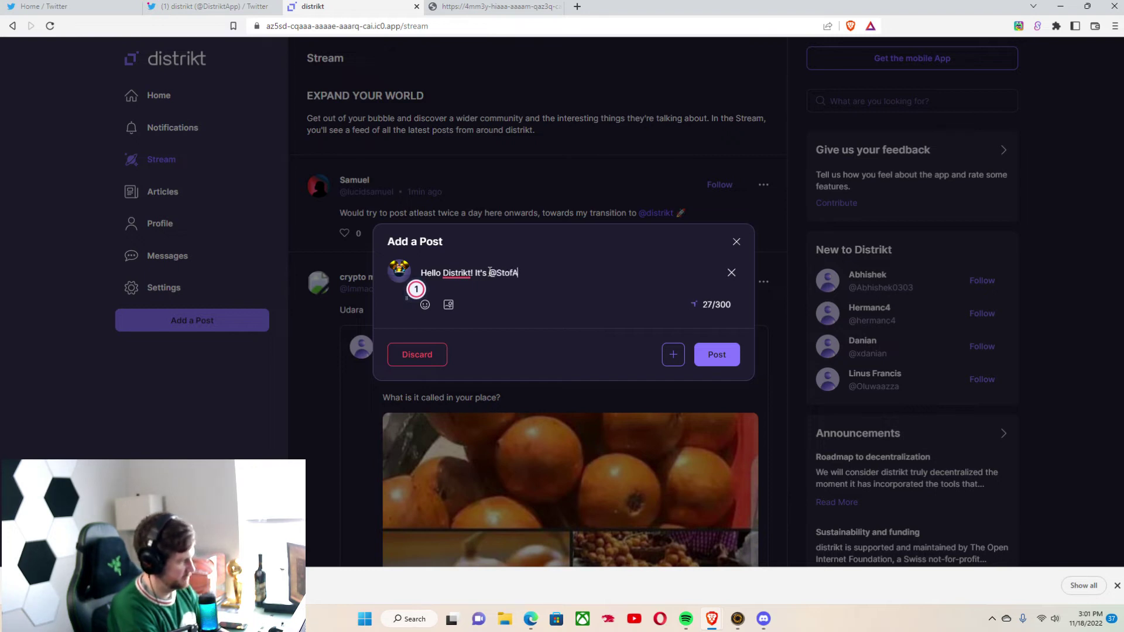
type("xeCap")
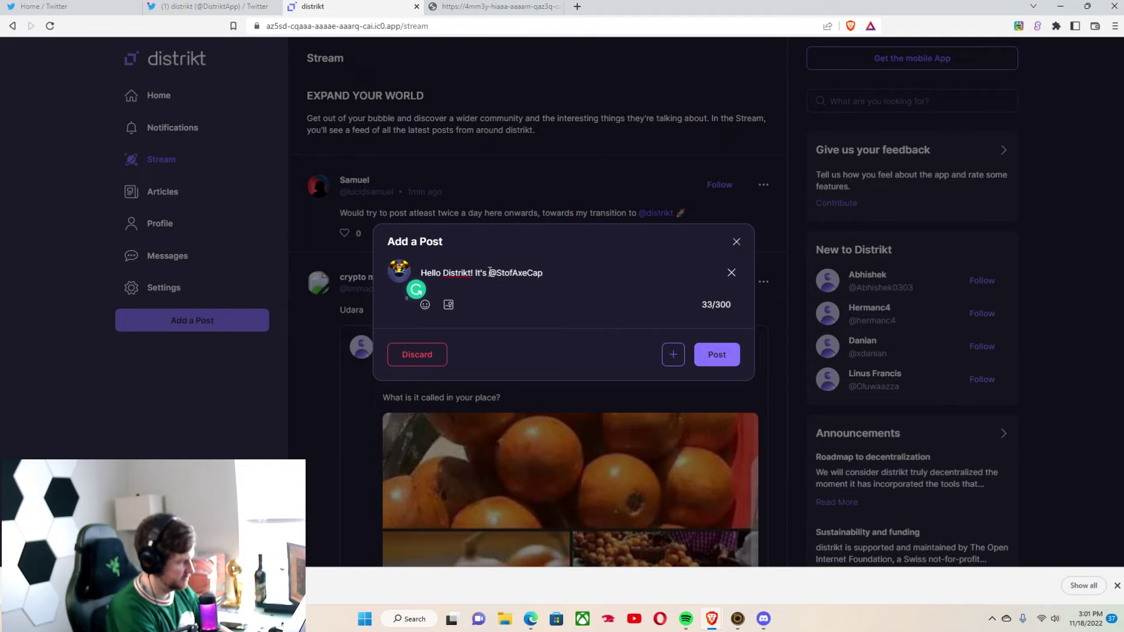
type(" aka ")
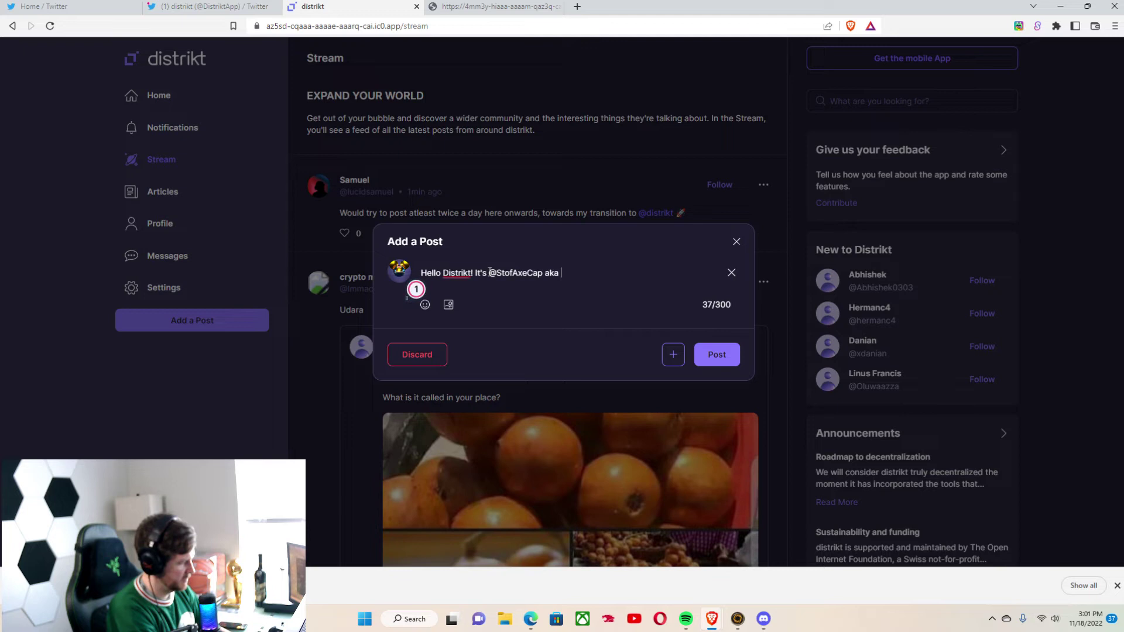
type("Kyle!")
key("Return")
key("Return")
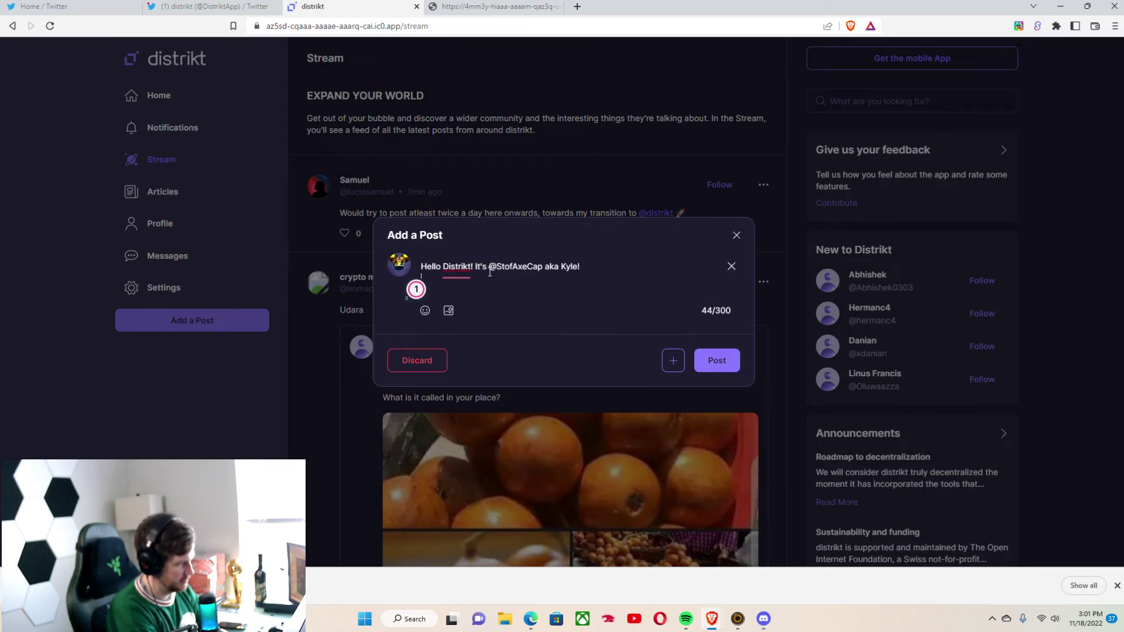
Add "Making a YouTube Video right meow!" and a separate line "#ICP #Web3" to the post, and publish it
type("Making a ")
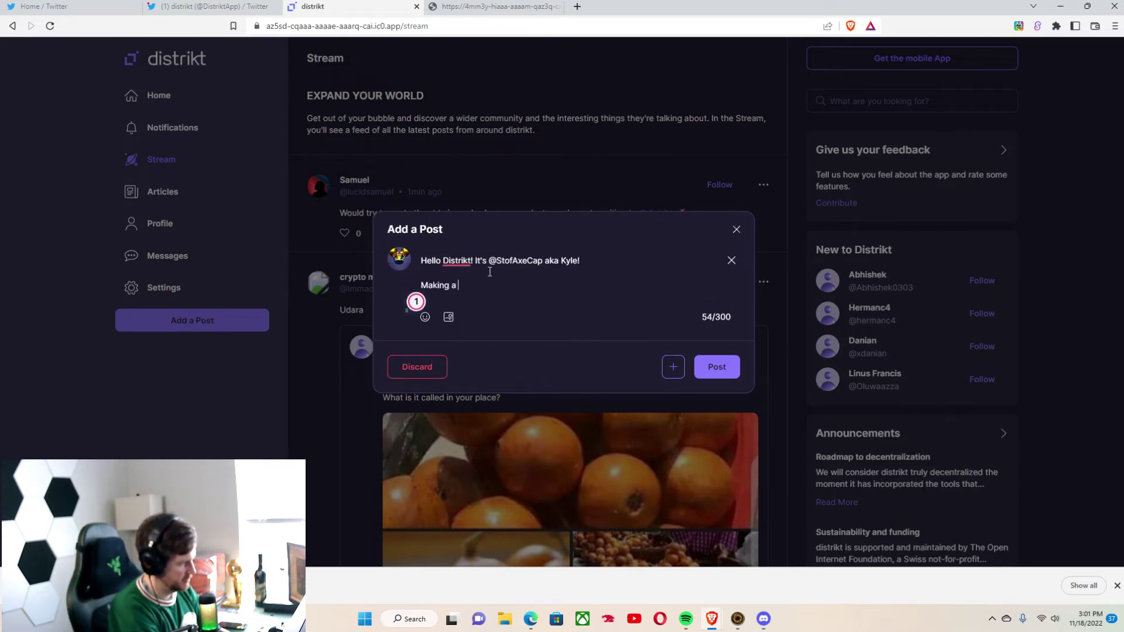
type("YouTube Video ")
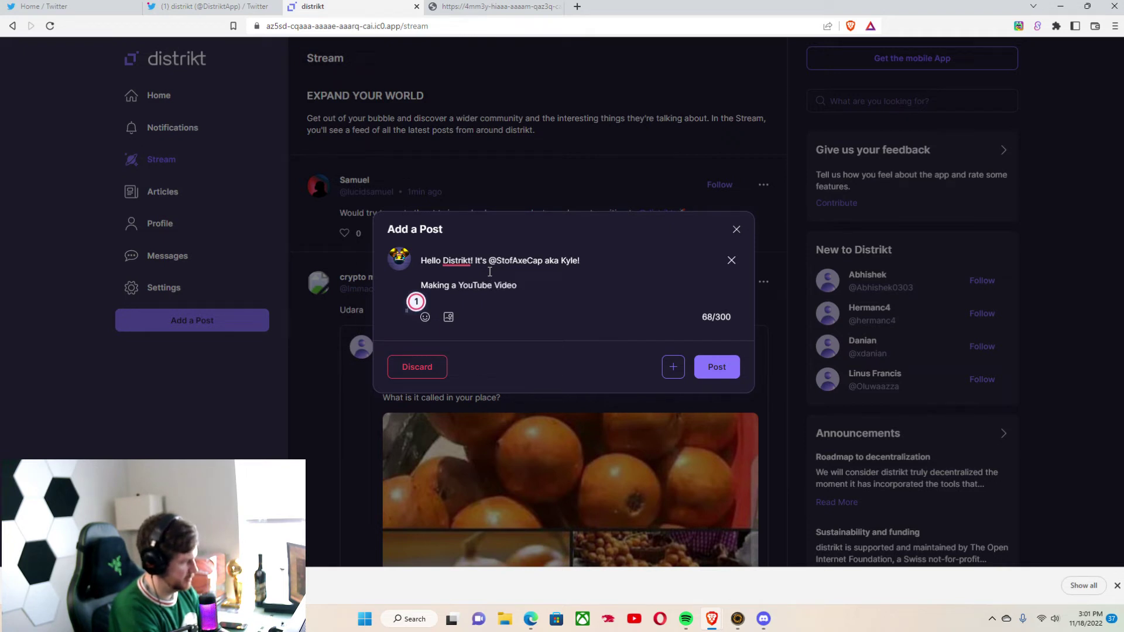
type("right meow!")
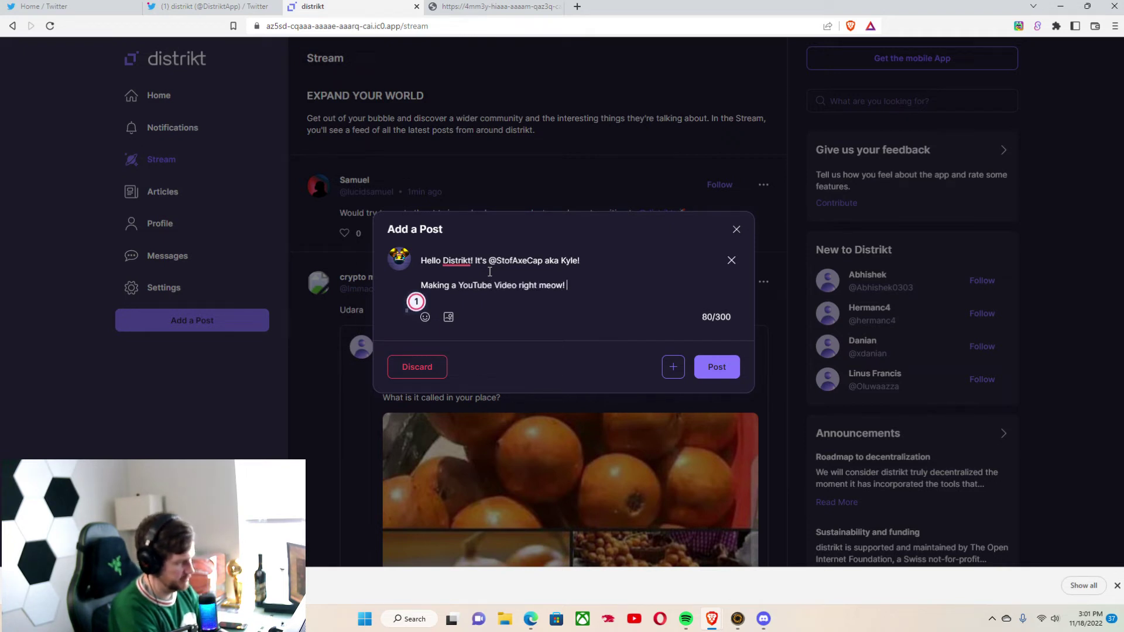
key("Return")
key("Return")
type("#ICP #")
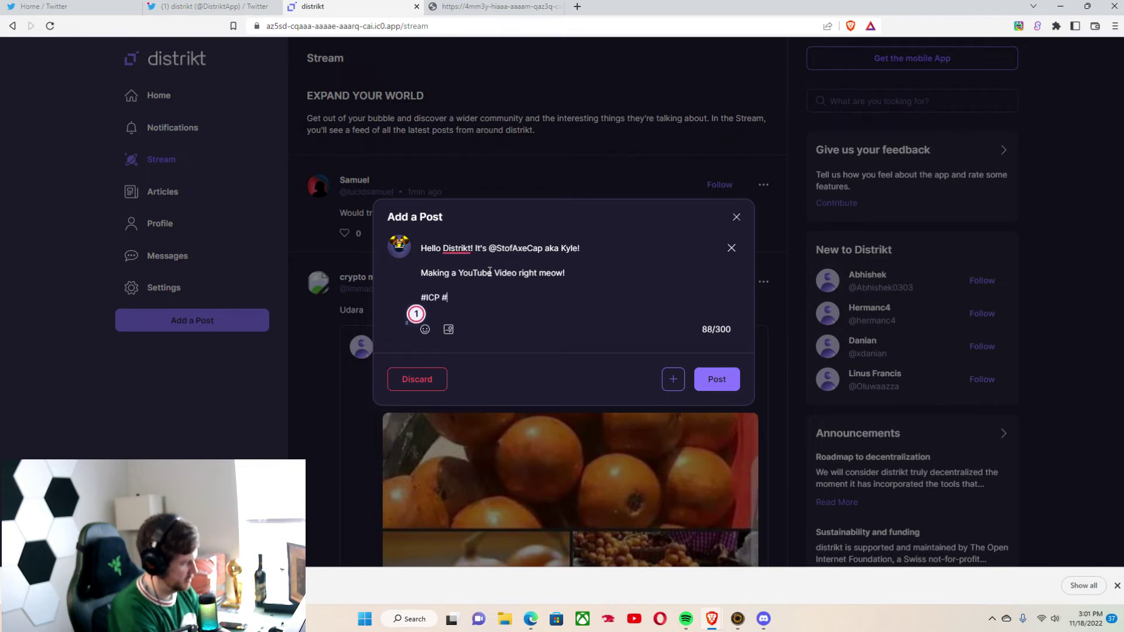
type("Web3")
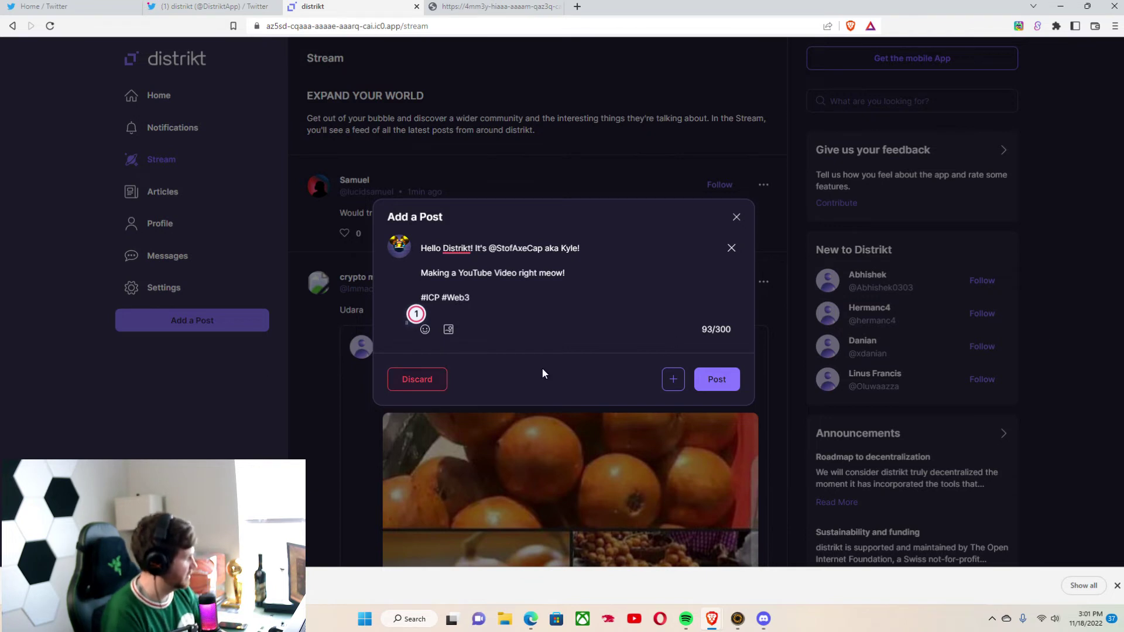
left_click(730, 386)
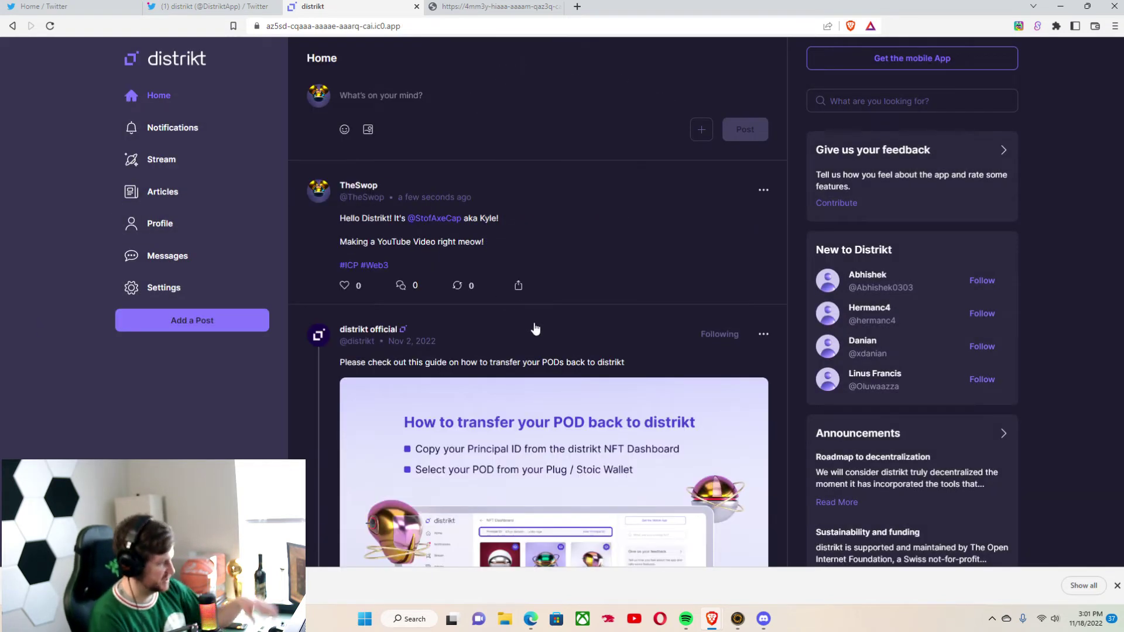
Look at the account's profile, the Messages page and the list of Articles
left_click(195, 224)
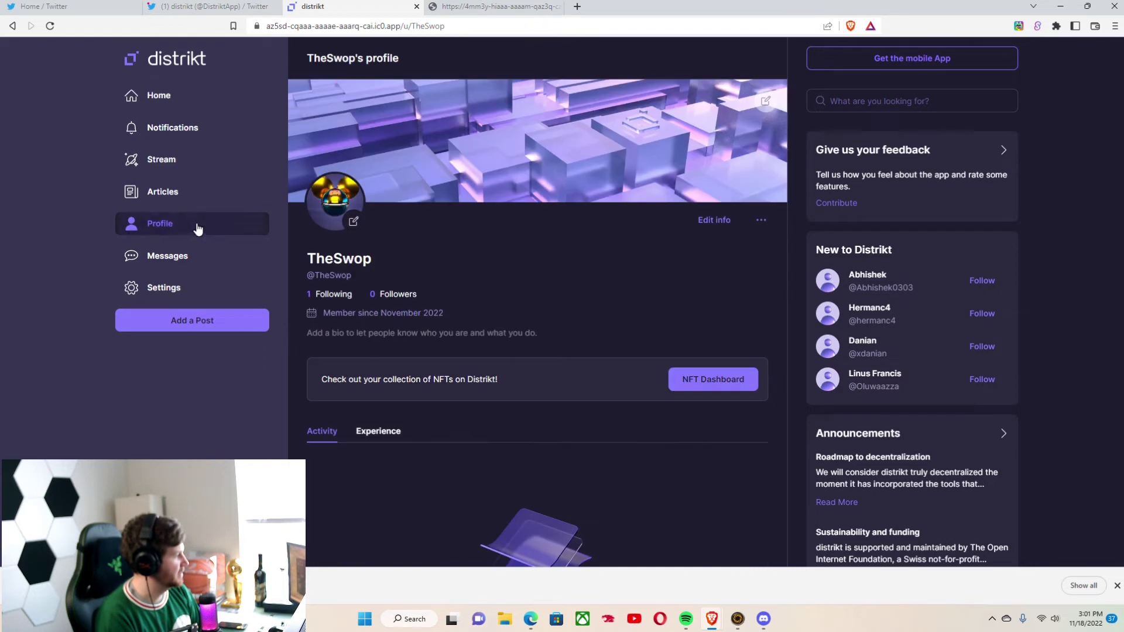
left_click(204, 260)
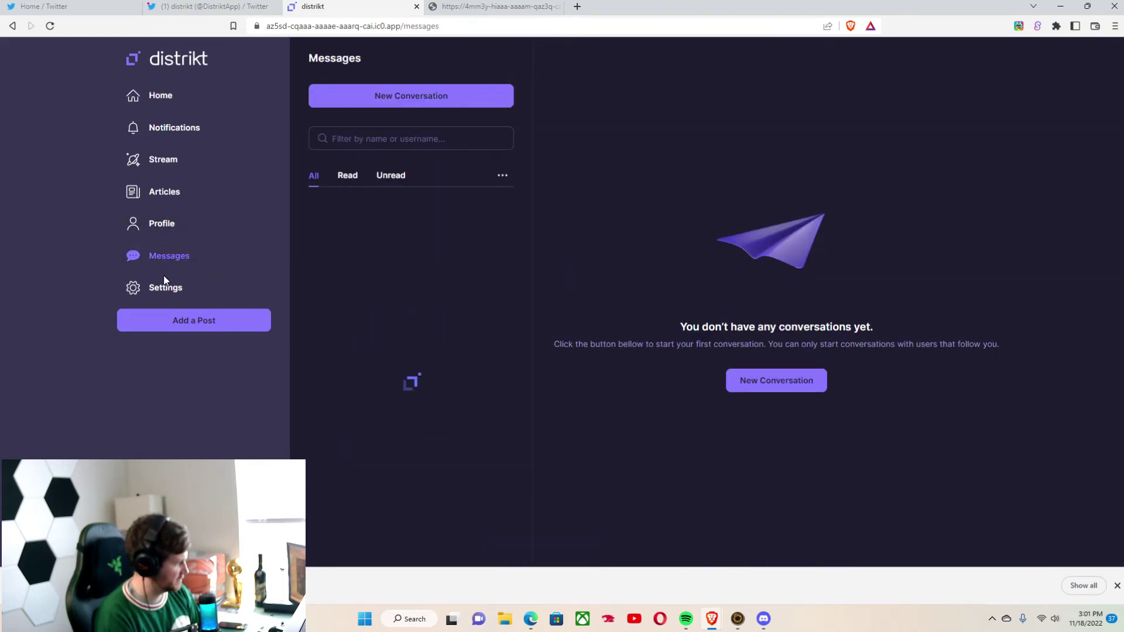
left_click(177, 196)
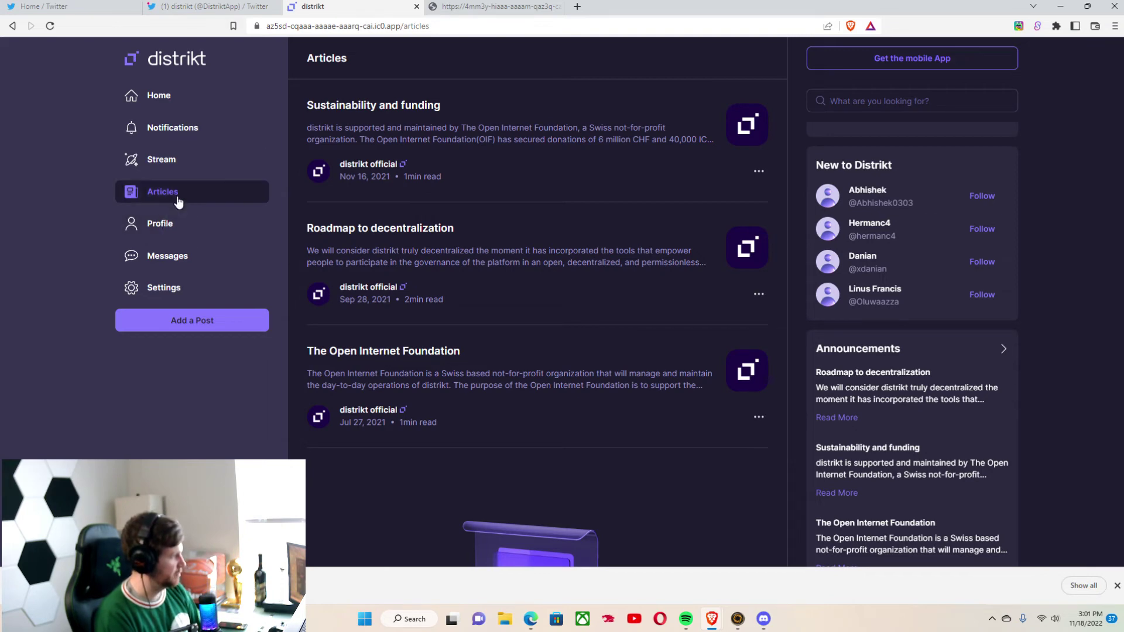
Browse through the latest community posts in the Stream
left_click(176, 170)
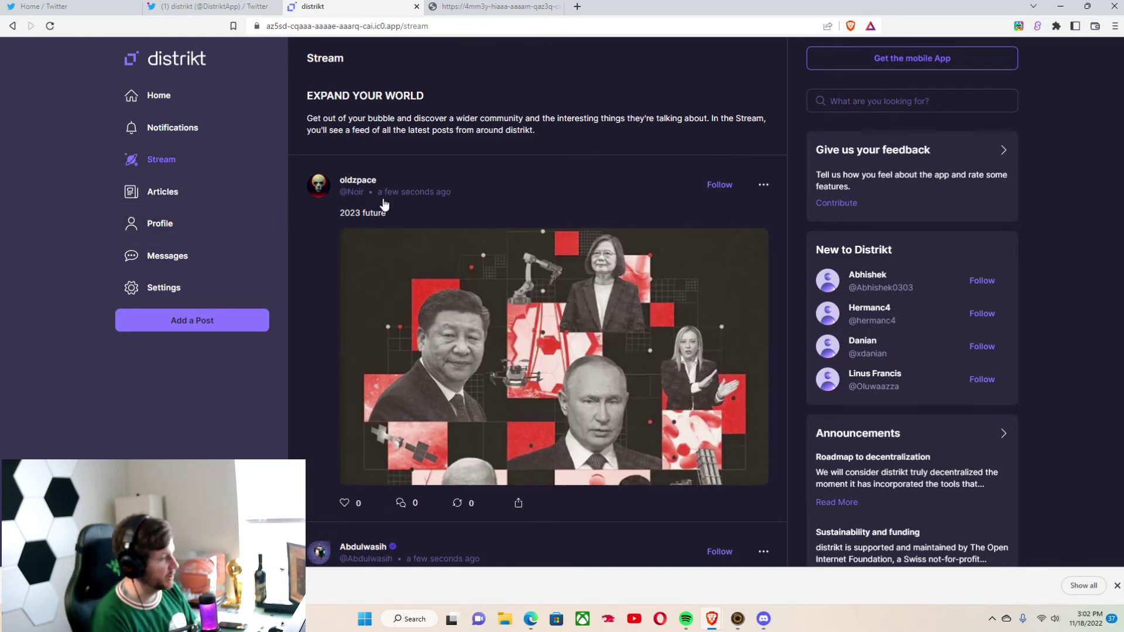
scroll(917, 245, "down", 5)
scroll(708, 235, "down", 7)
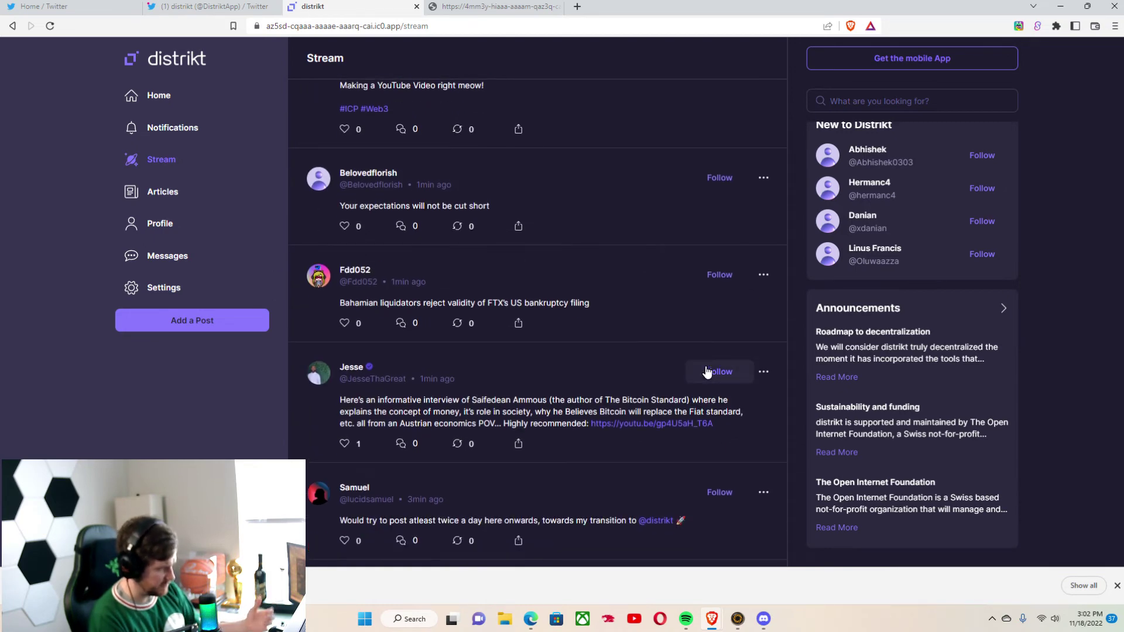
scroll(474, 333, "down", 5)
scroll(662, 366, "down", 12)
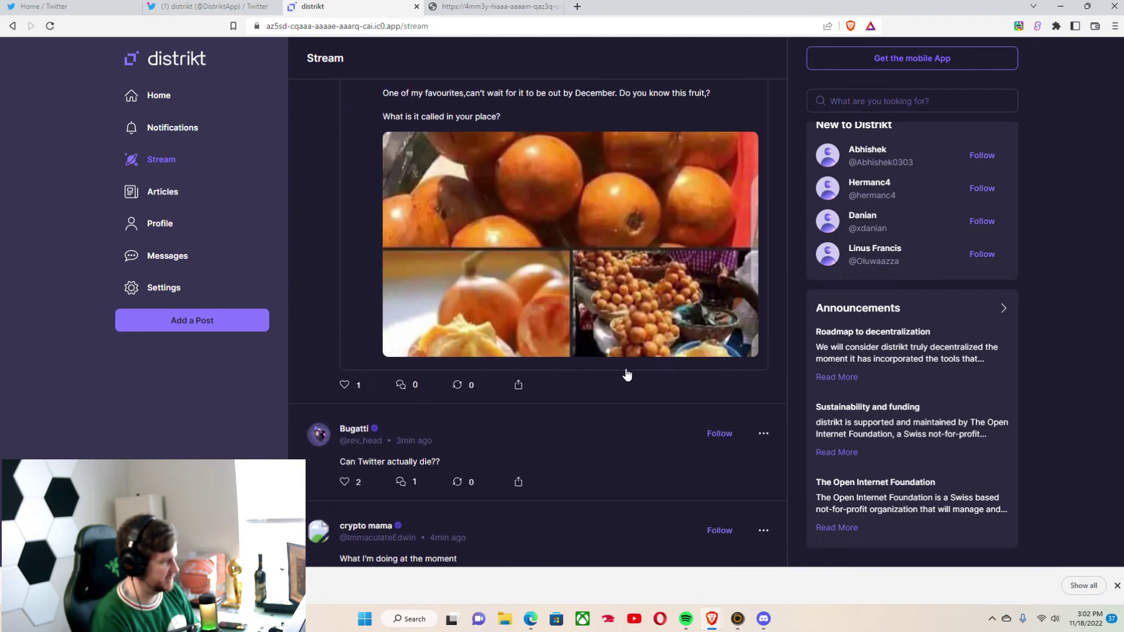
scroll(661, 366, "down", 13)
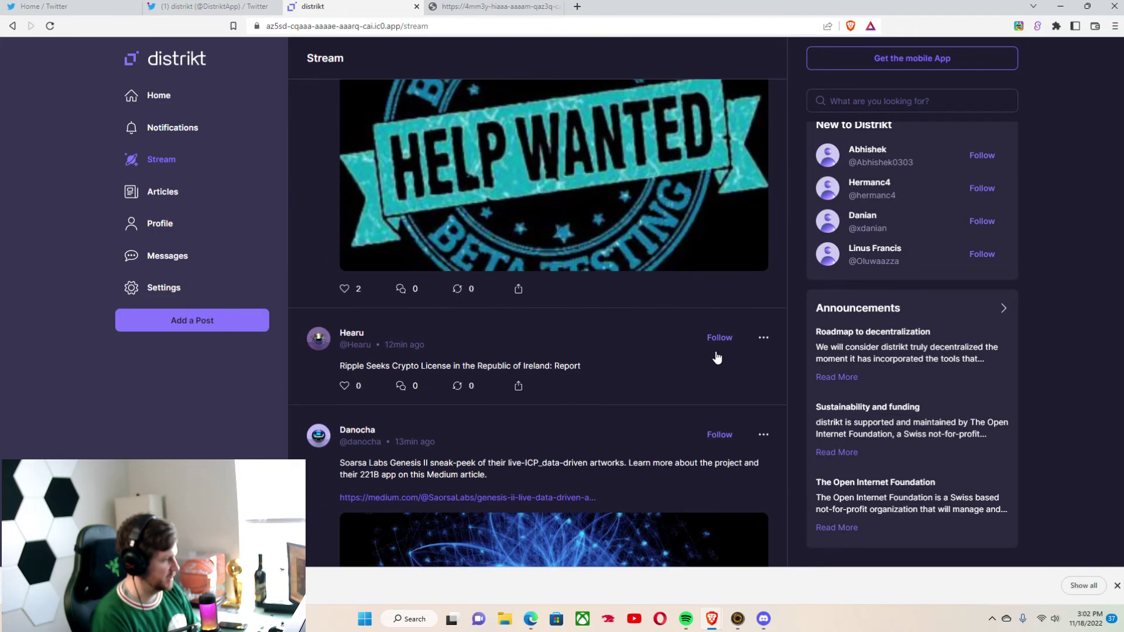
scroll(770, 366, "down", 5)
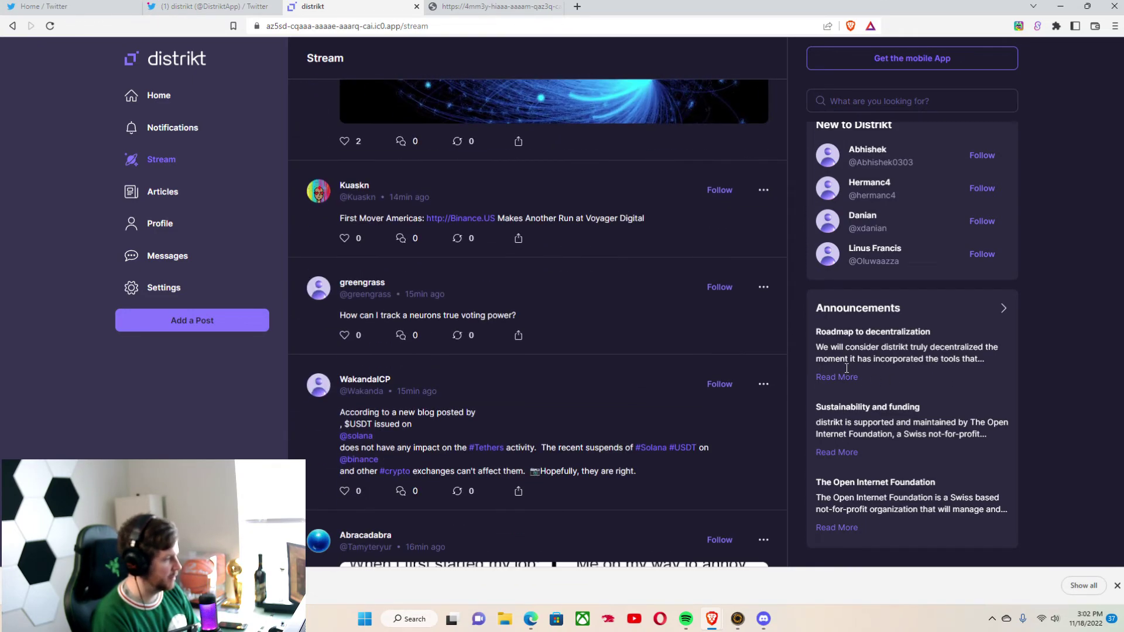
scroll(635, 373, "up", 4)
scroll(635, 373, "up", 11)
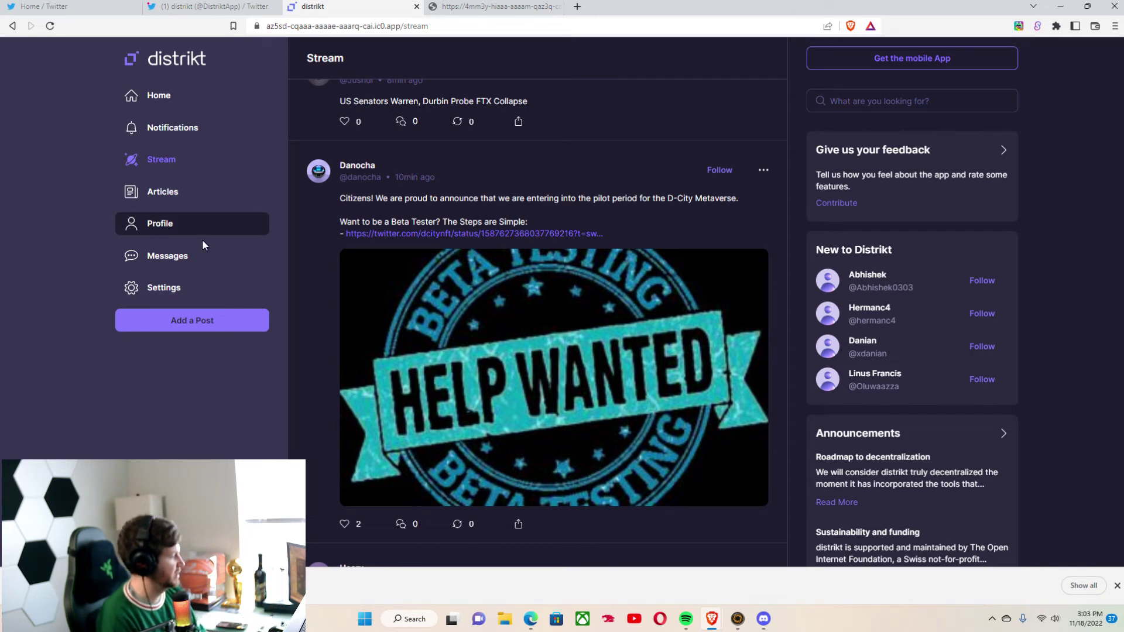
Try the Light theme in the Settings and switch back to the Dark theme
left_click(175, 293)
left_click(406, 163)
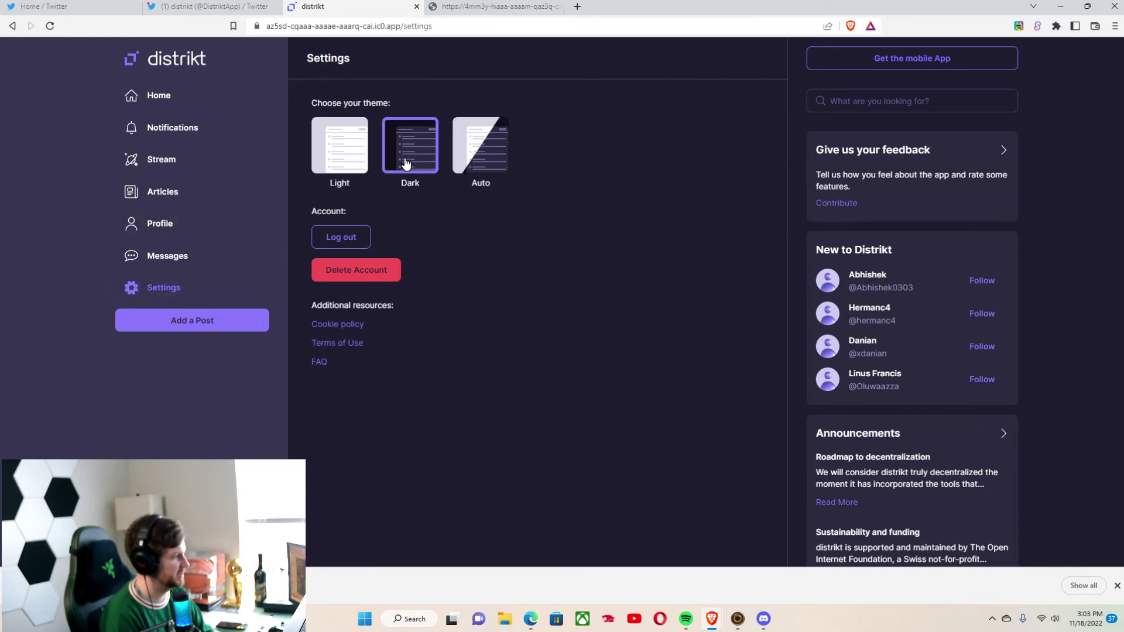
left_click(355, 158)
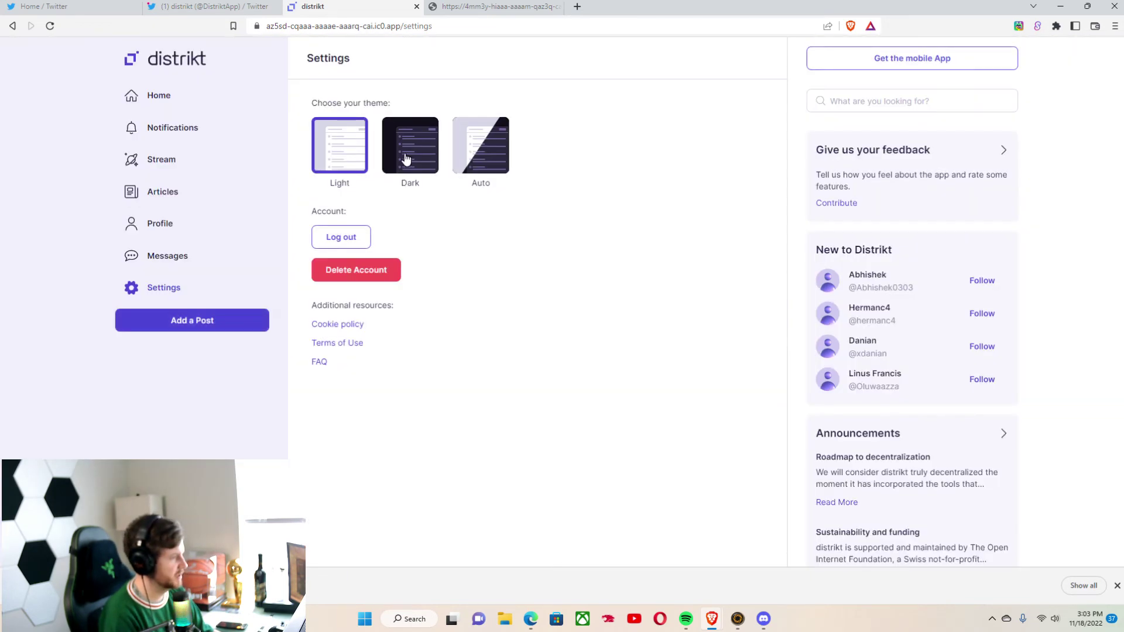
left_click(406, 159)
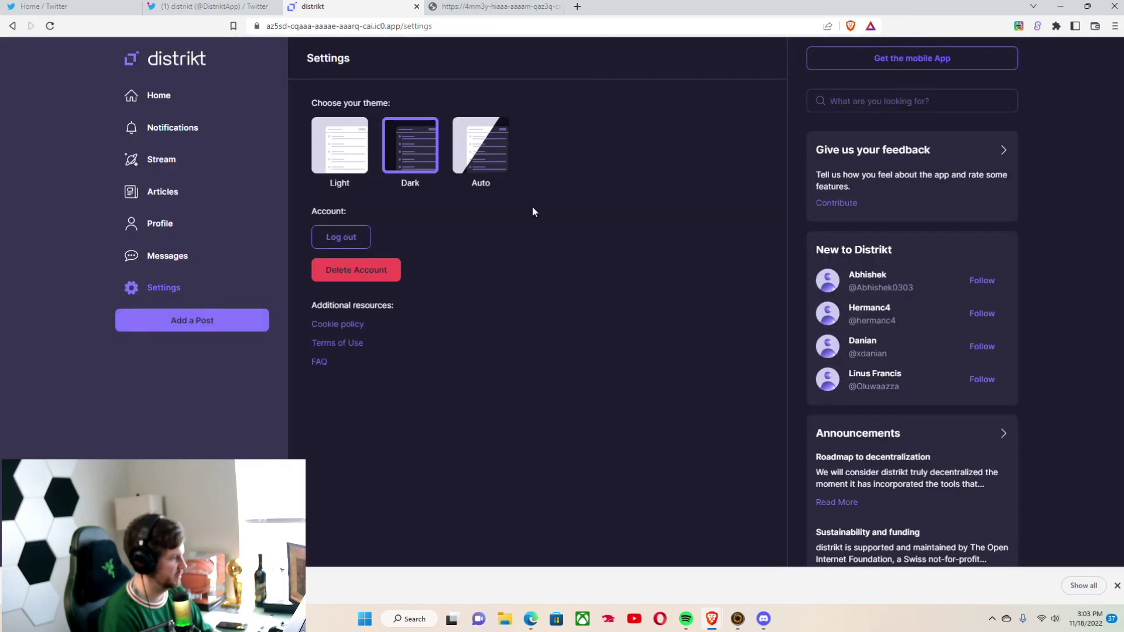
Find the Stream post about trying to post at least twice a day on distrikt, open it and like it
left_click(170, 260)
left_click(188, 164)
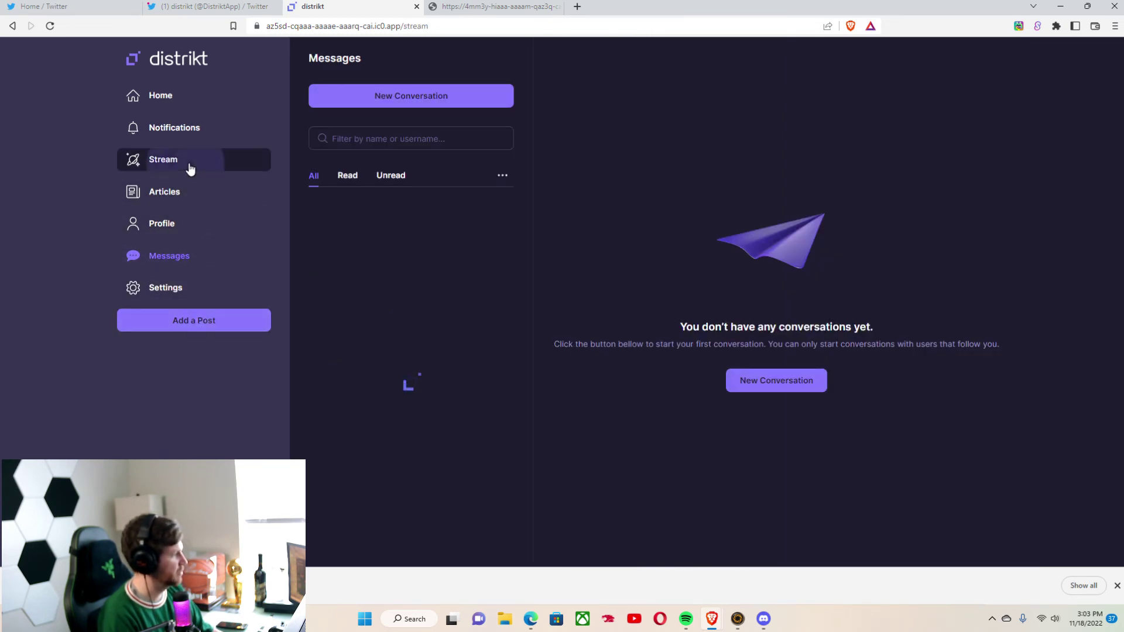
scroll(549, 246, "down", 3)
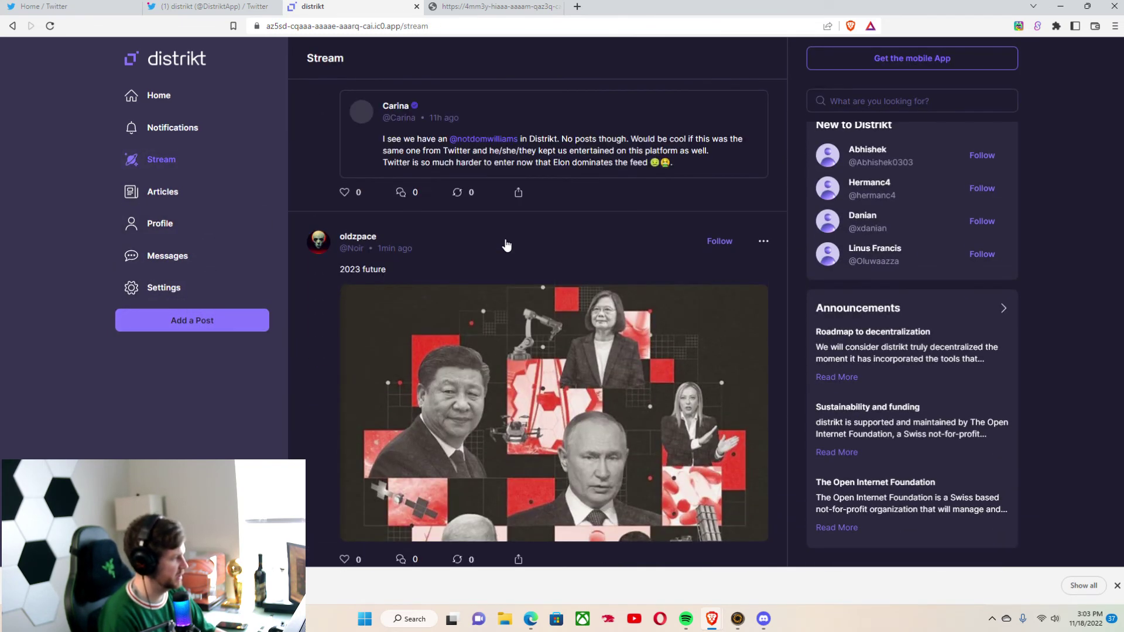
scroll(486, 243, "down", 5)
scroll(485, 245, "down", 15)
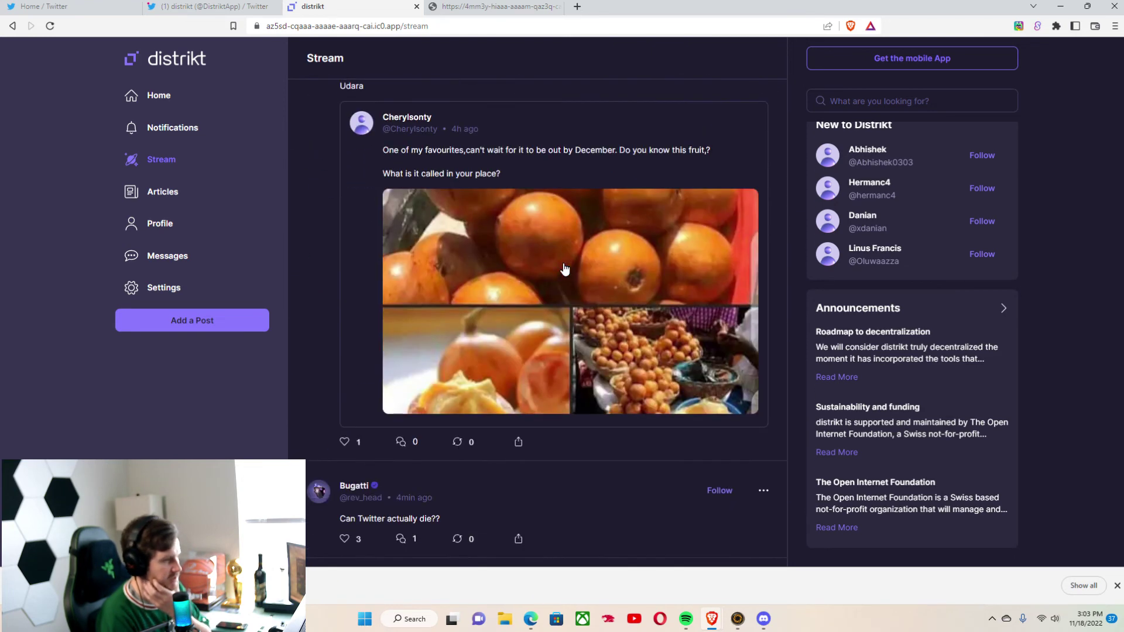
scroll(272, 177, "up", 8)
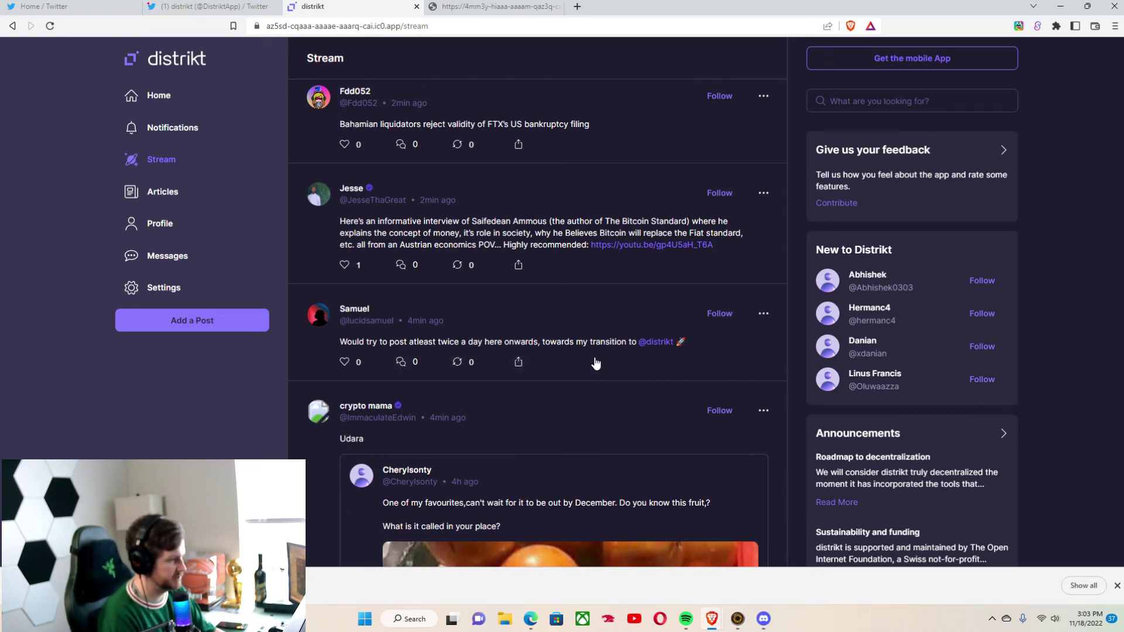
left_click(478, 367)
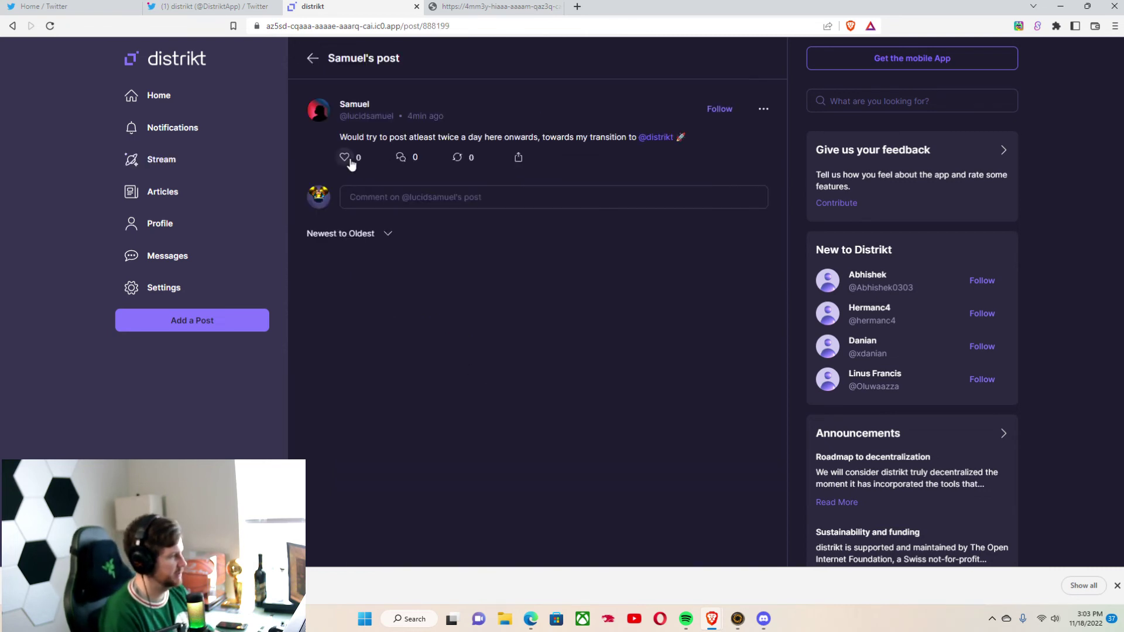
left_click(350, 160)
Comment "Same here fam!" with a red heart emoji on the opened post and submit the comment
left_click(395, 199)
type("Same her")
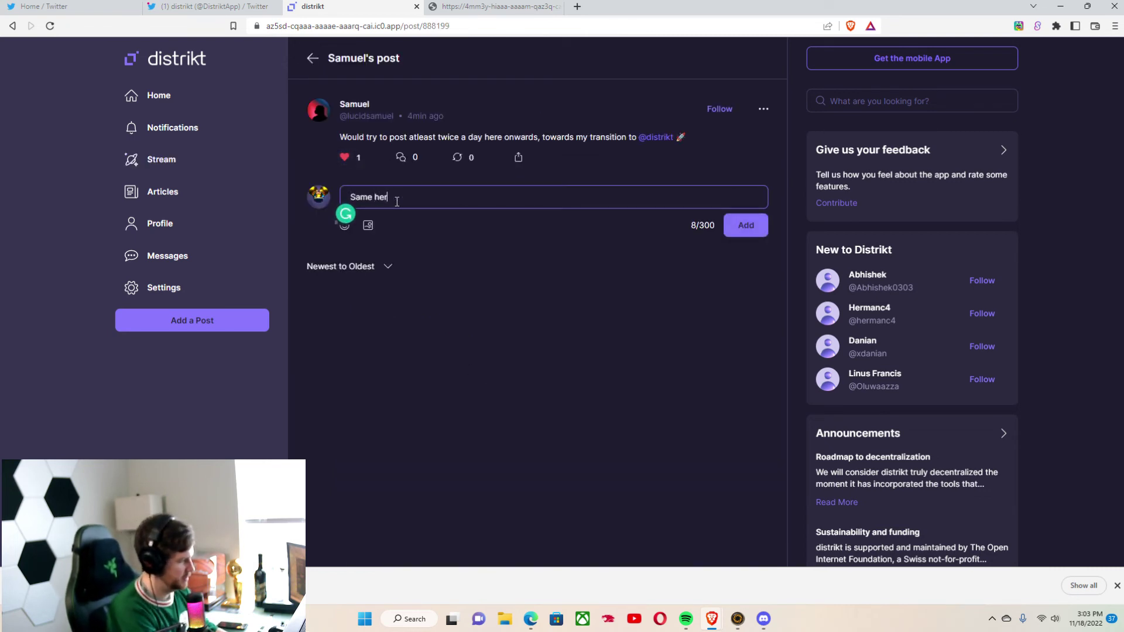
type("e fam")
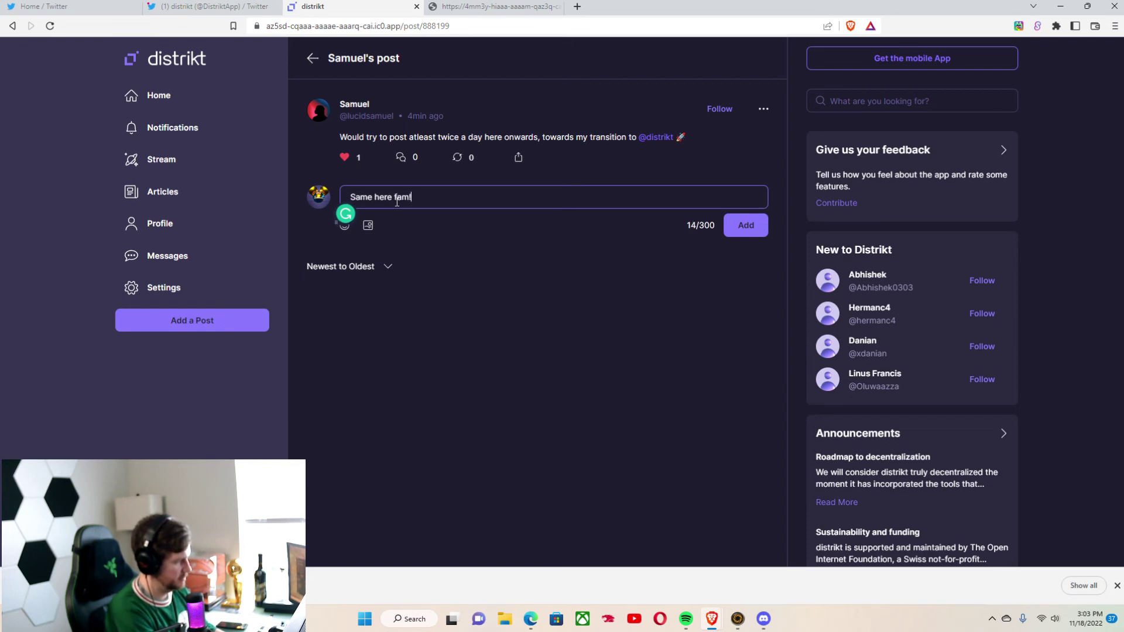
type("!")
key("super+period")
left_click(535, 361)
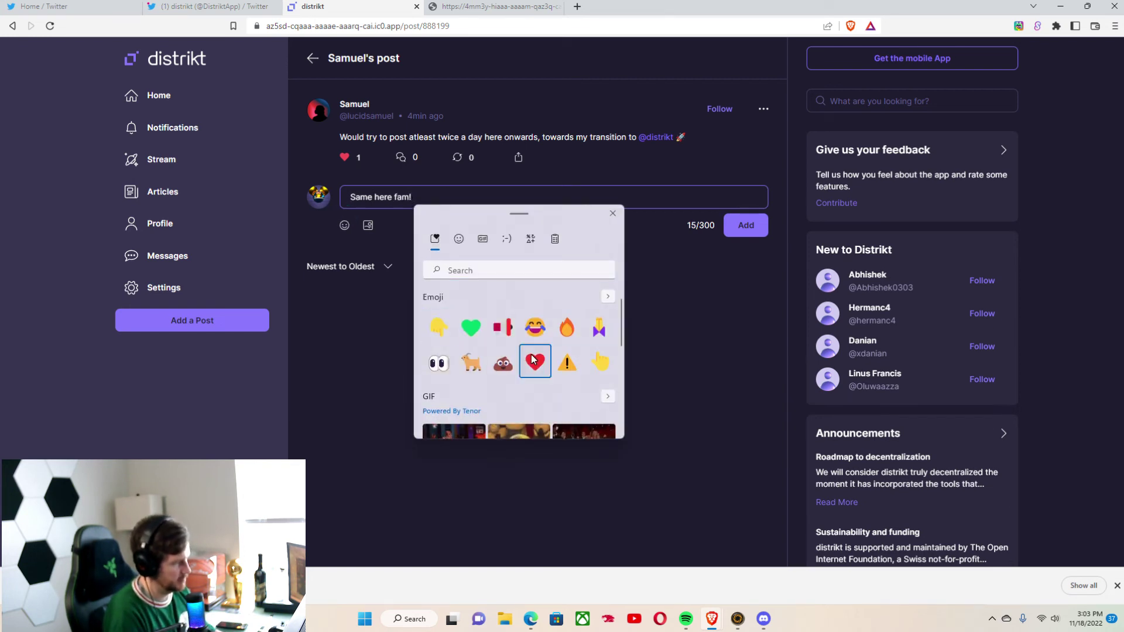
left_click(748, 224)
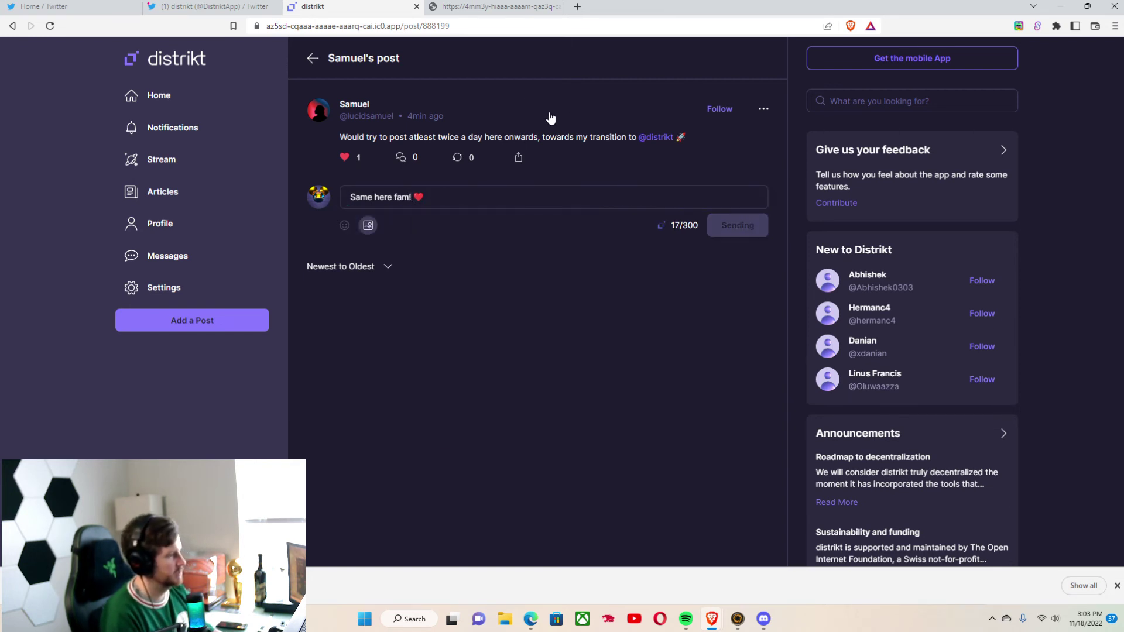
Leave the opened post, go to the Home feed and look over its posts
left_click(311, 58)
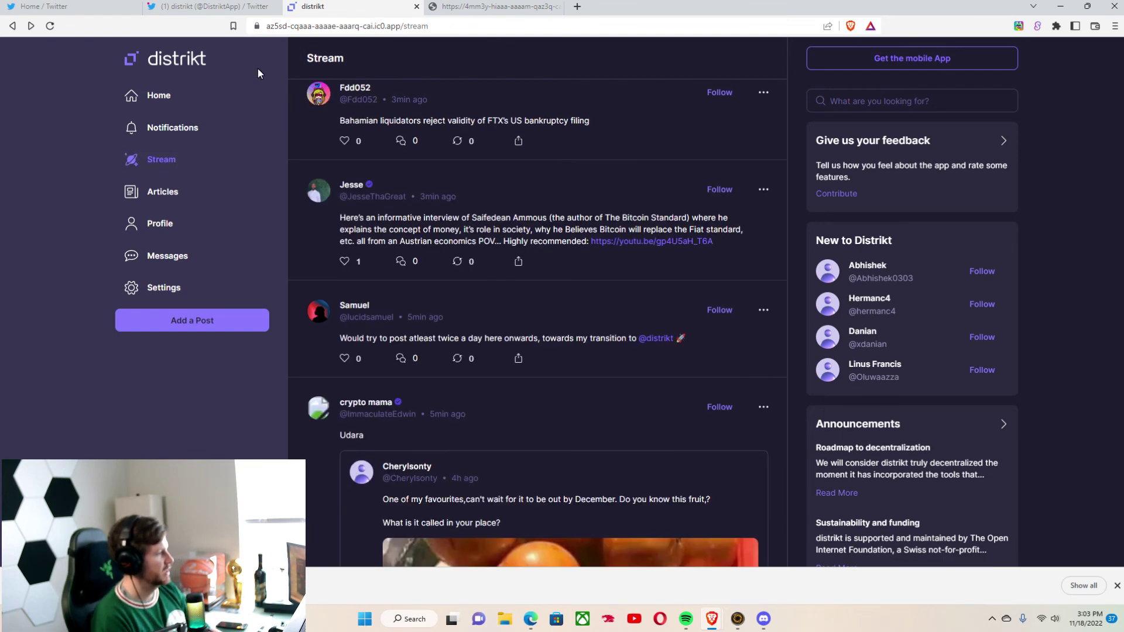
left_click(193, 95)
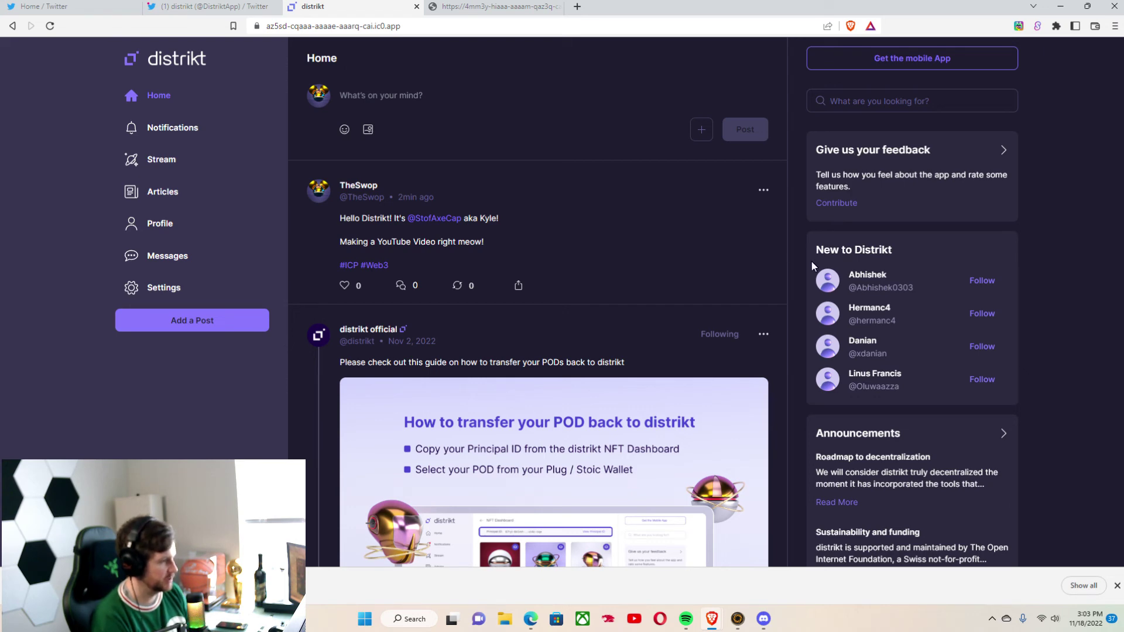
scroll(743, 244, "down", 5)
scroll(730, 244, "up", 5)
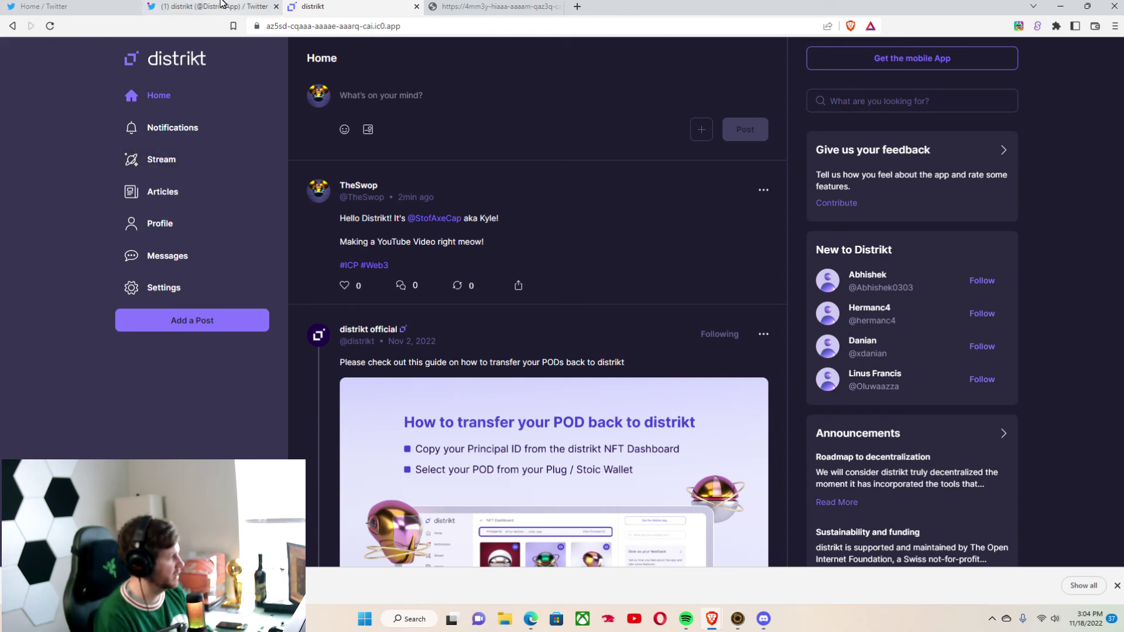
Switch to Twitter to view its home feed and the distrikt profile for comparison, and return to distrikt
left_click(65, 6)
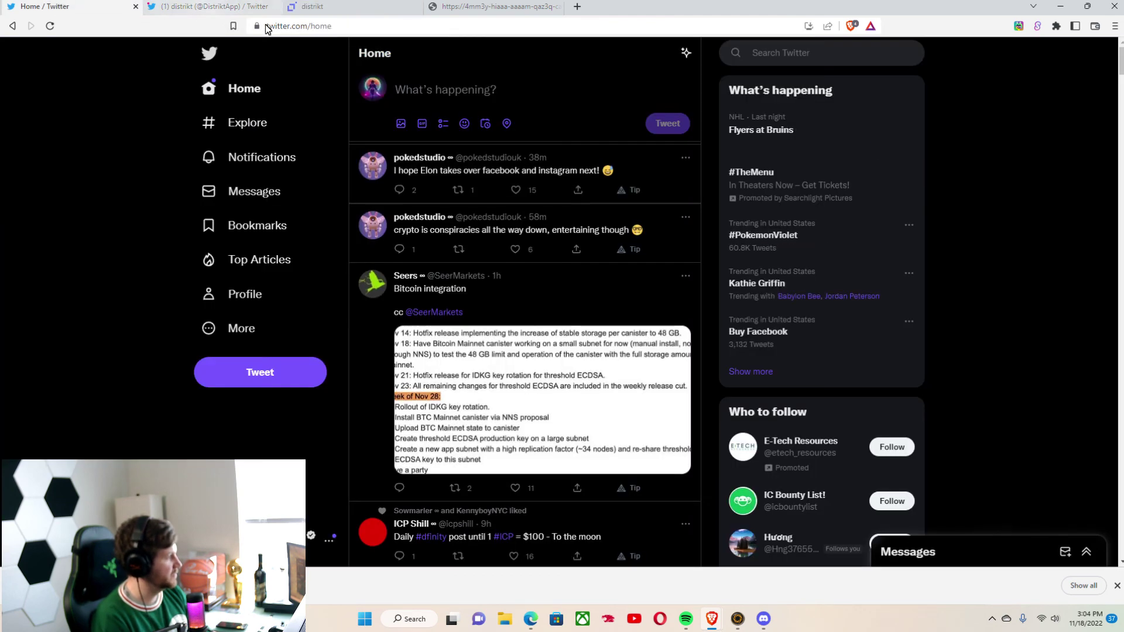
left_click(222, 8)
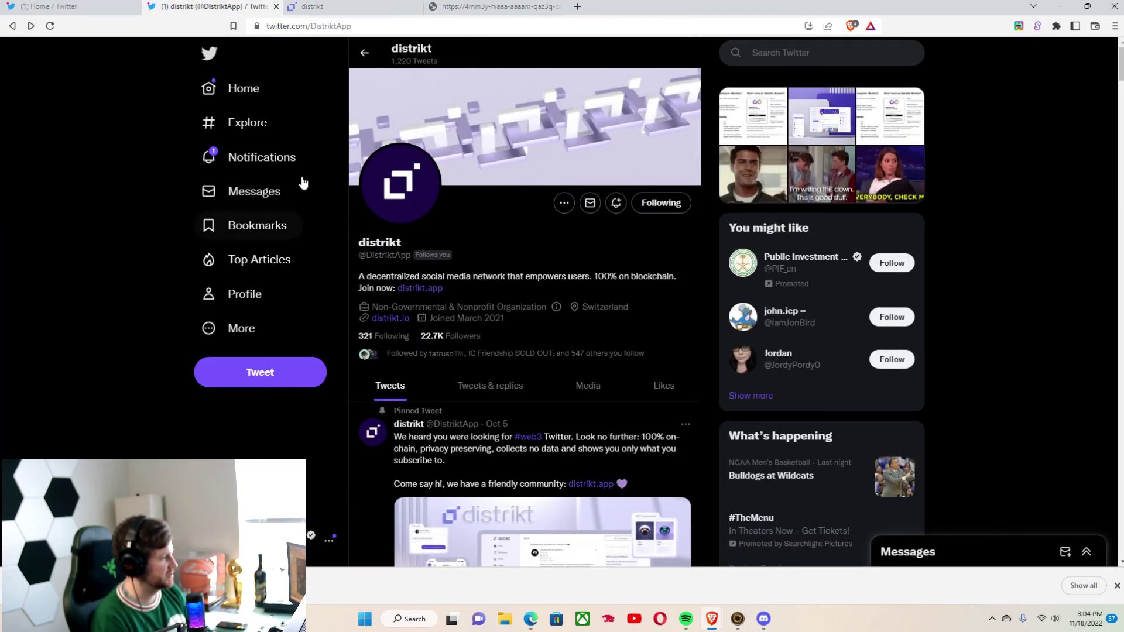
left_click(328, 7)
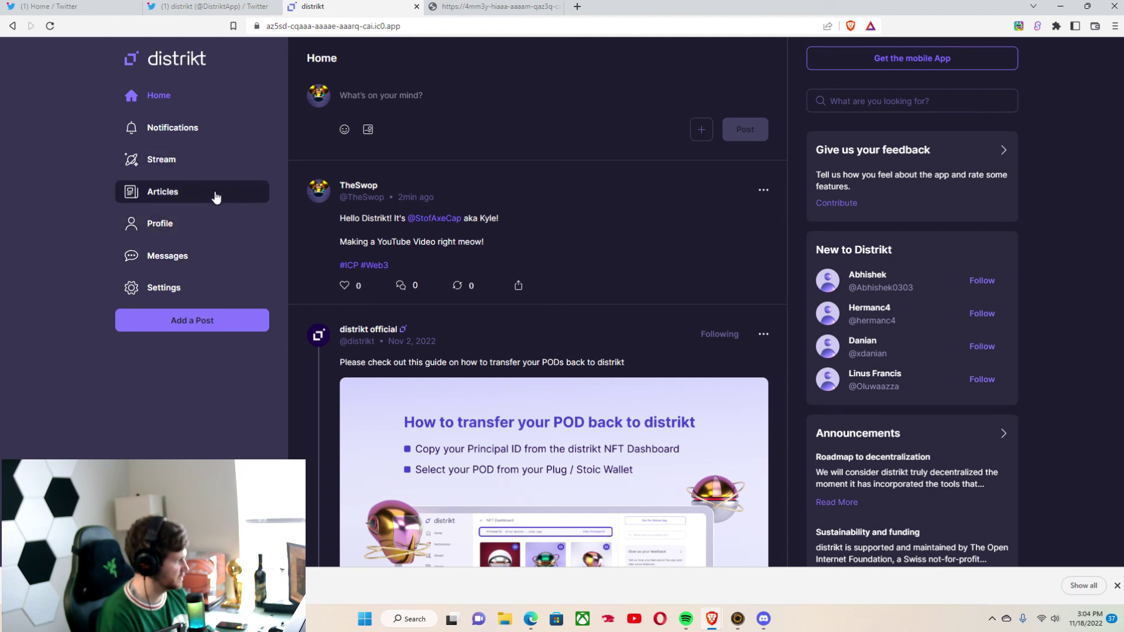
left_click(887, 100)
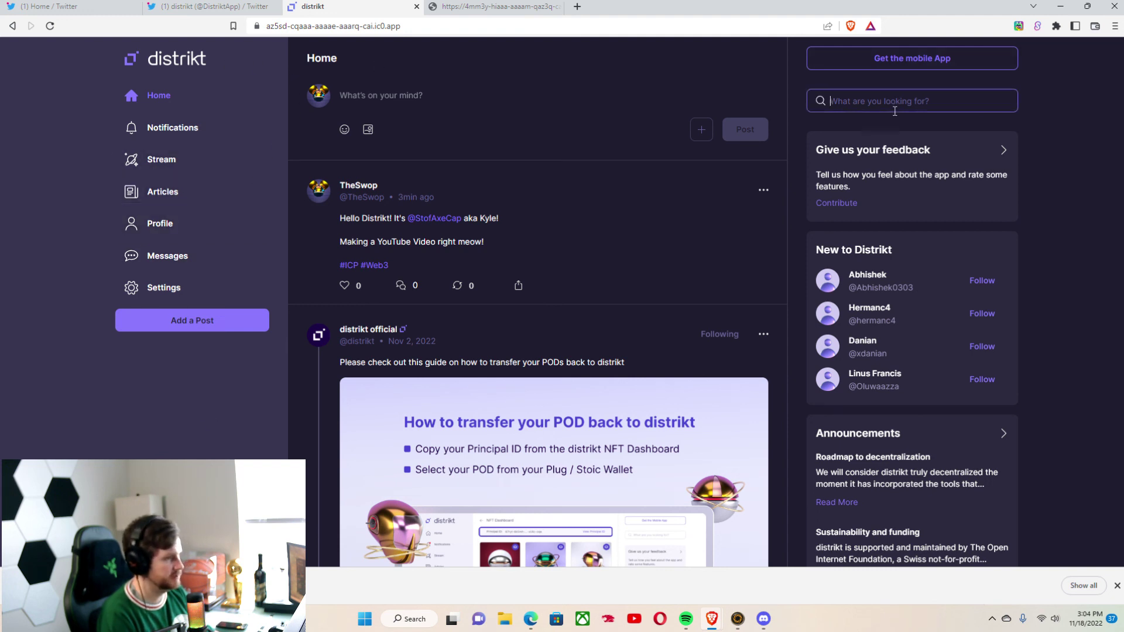
type("stofaxecap")
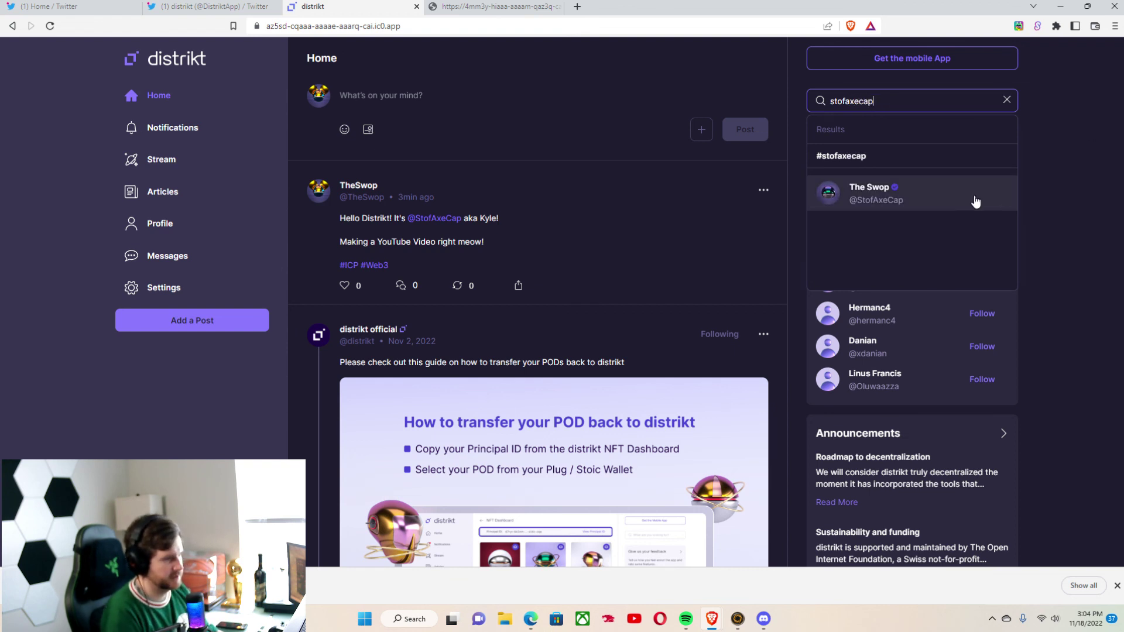
left_click(972, 199)
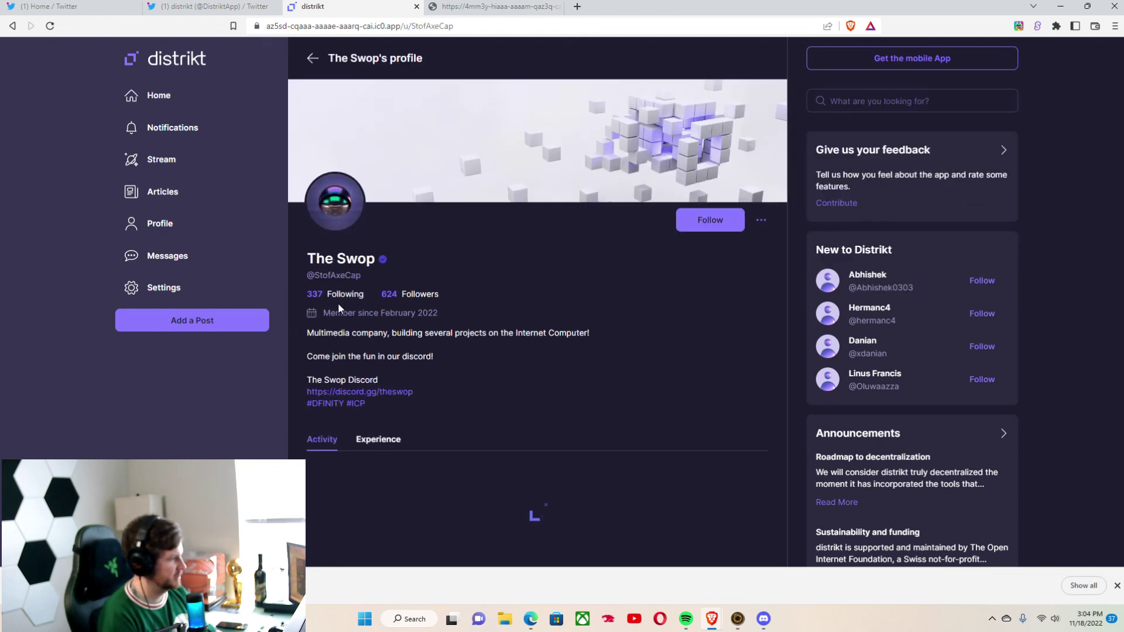
scroll(501, 298, "down", 5)
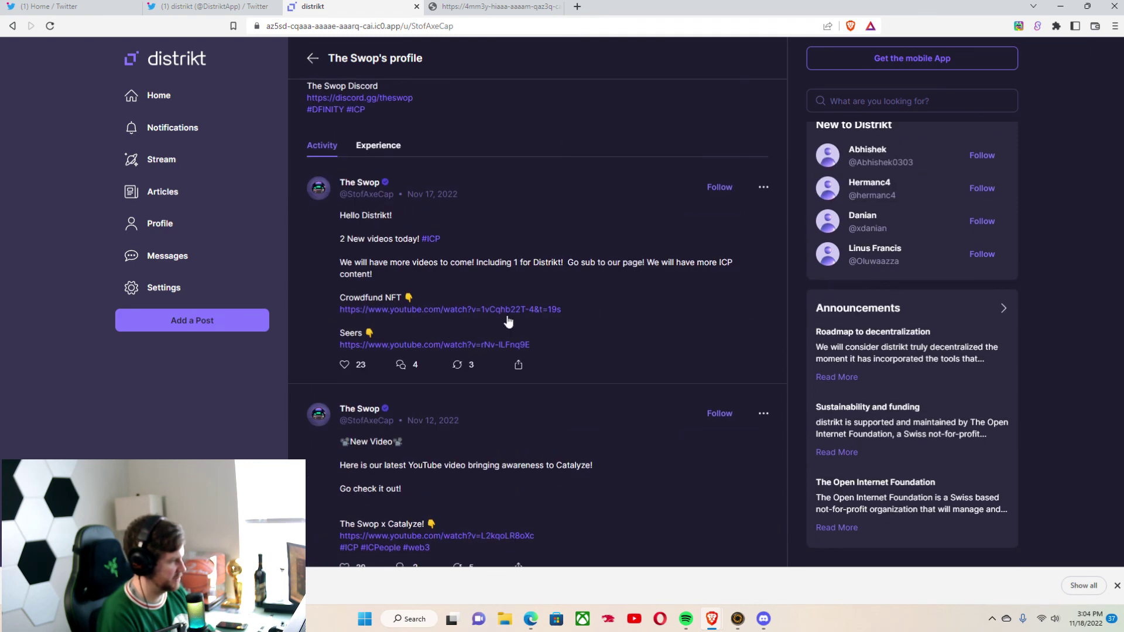
scroll(509, 321, "up", 5)
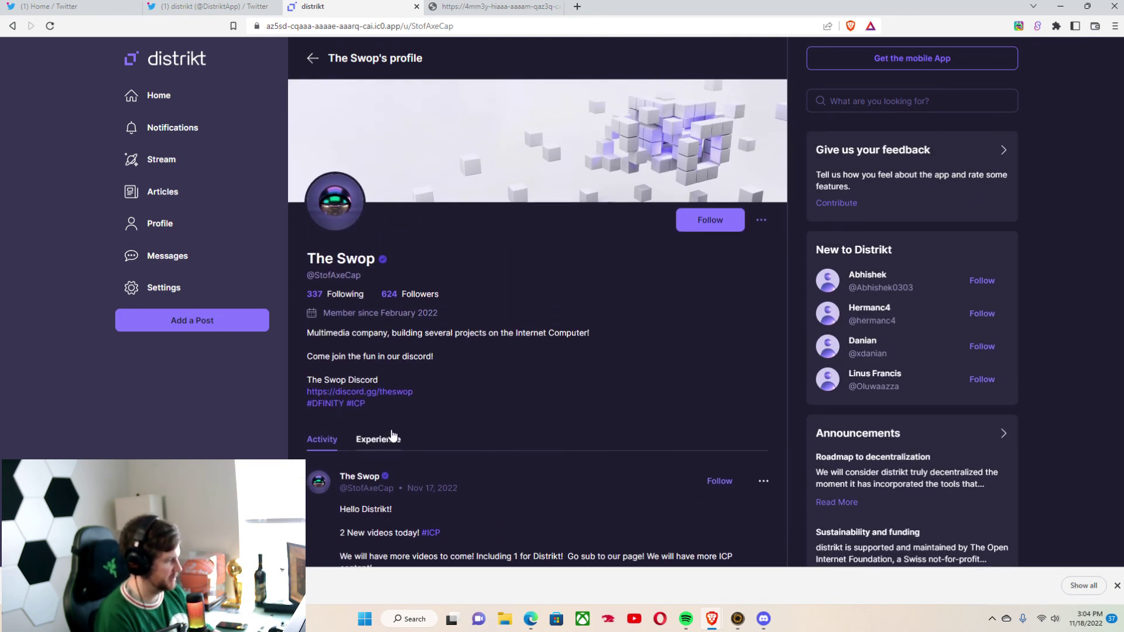
left_click(393, 439)
scroll(501, 319, "down", 6)
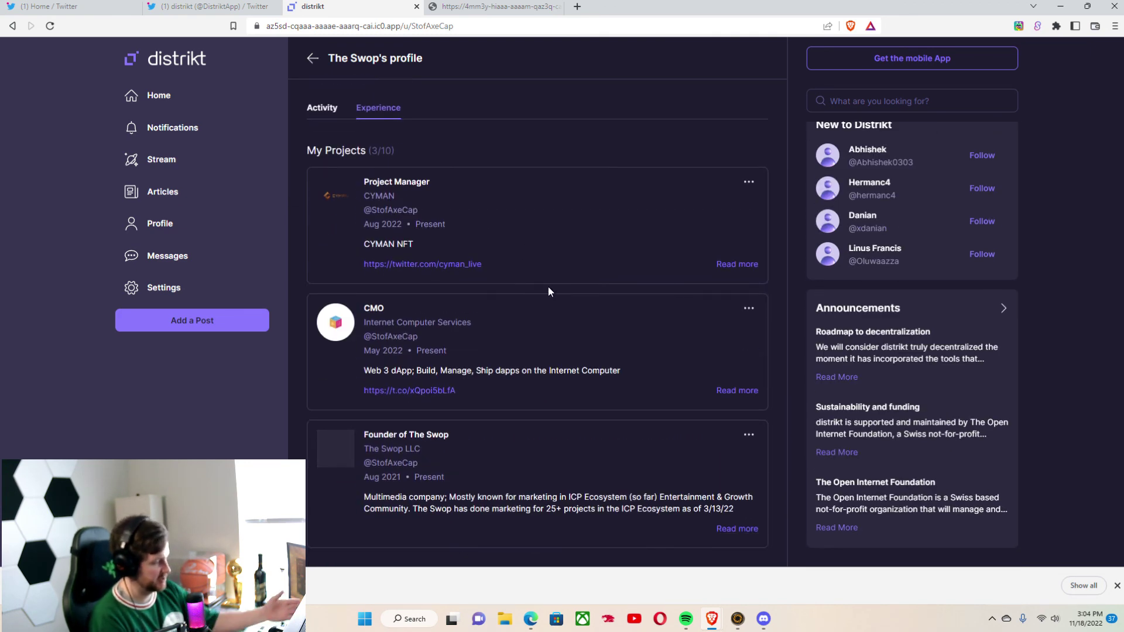
scroll(504, 334, "up", 3)
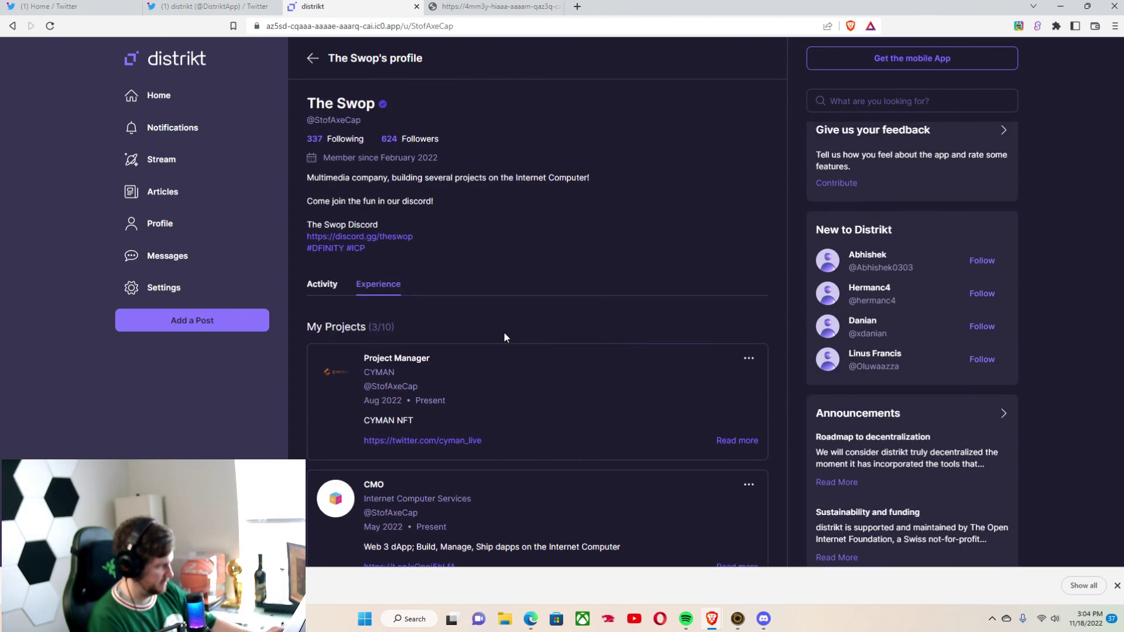
scroll(505, 337, "up", 3)
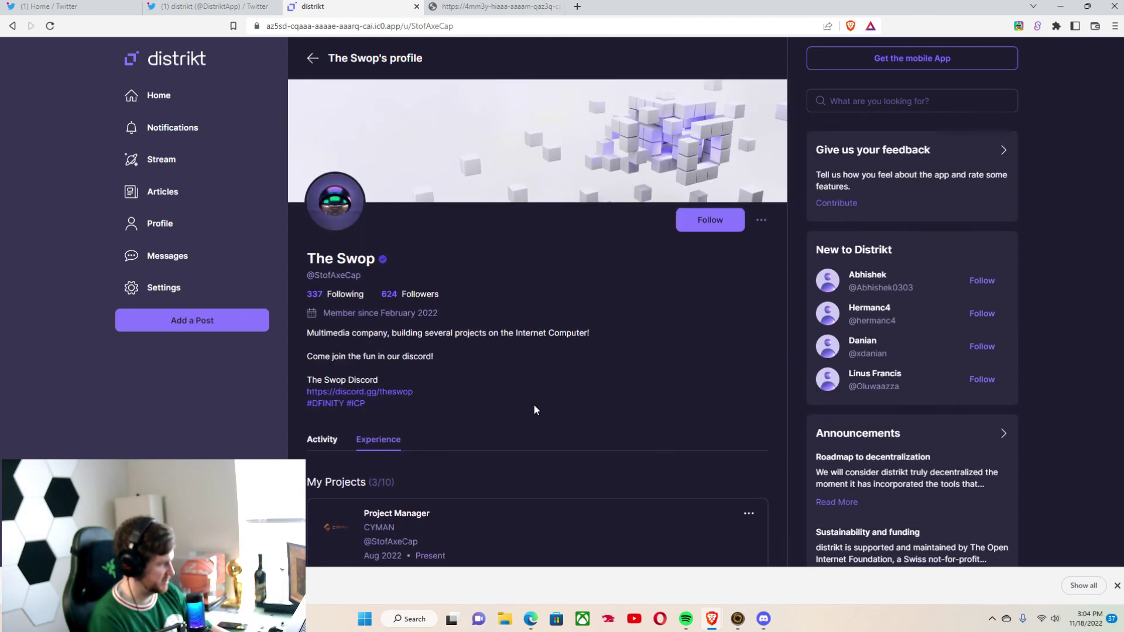
left_click(177, 95)
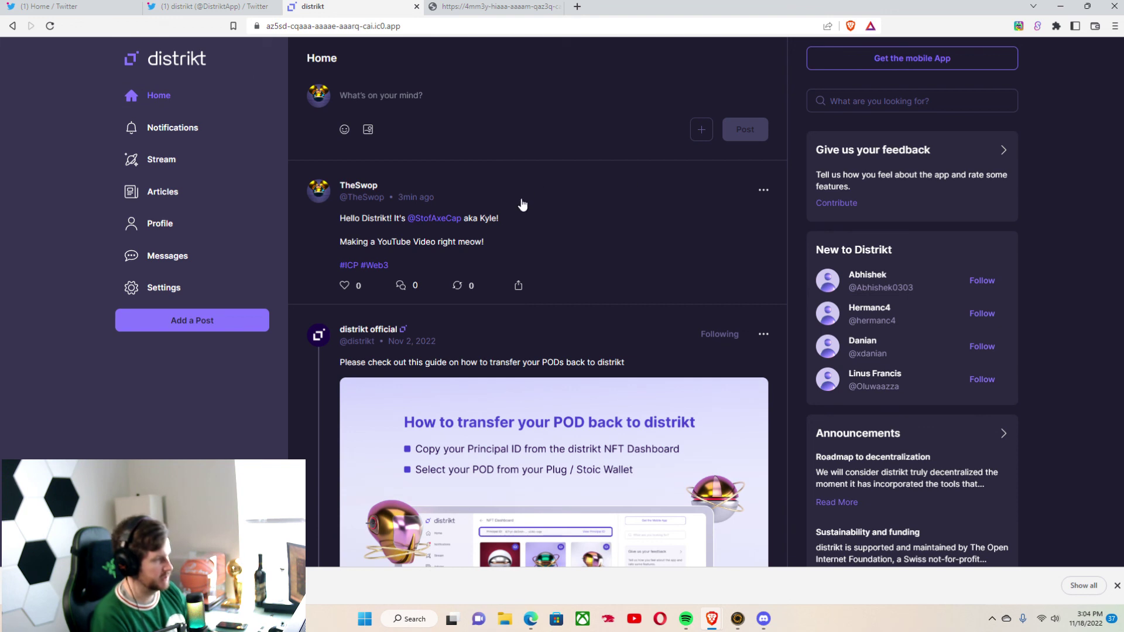